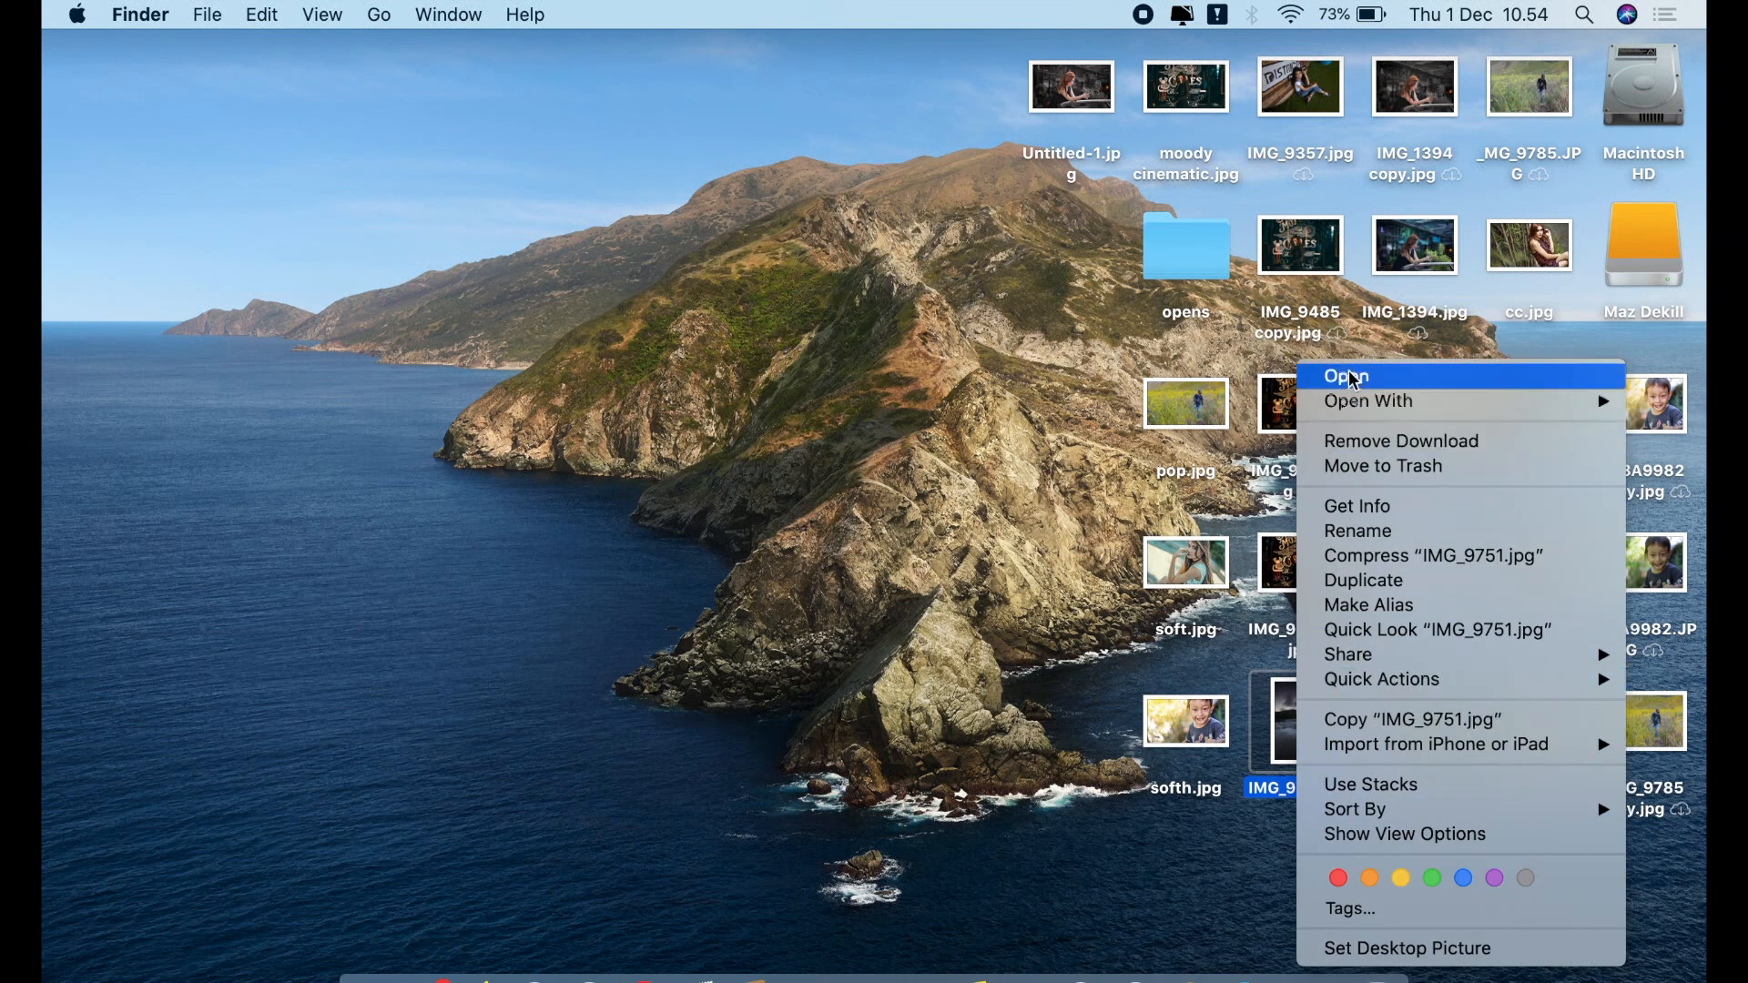
Open IMG_9751.jpg from the desktop in Photoshop and duplicate its Background layer
click(1255, 439)
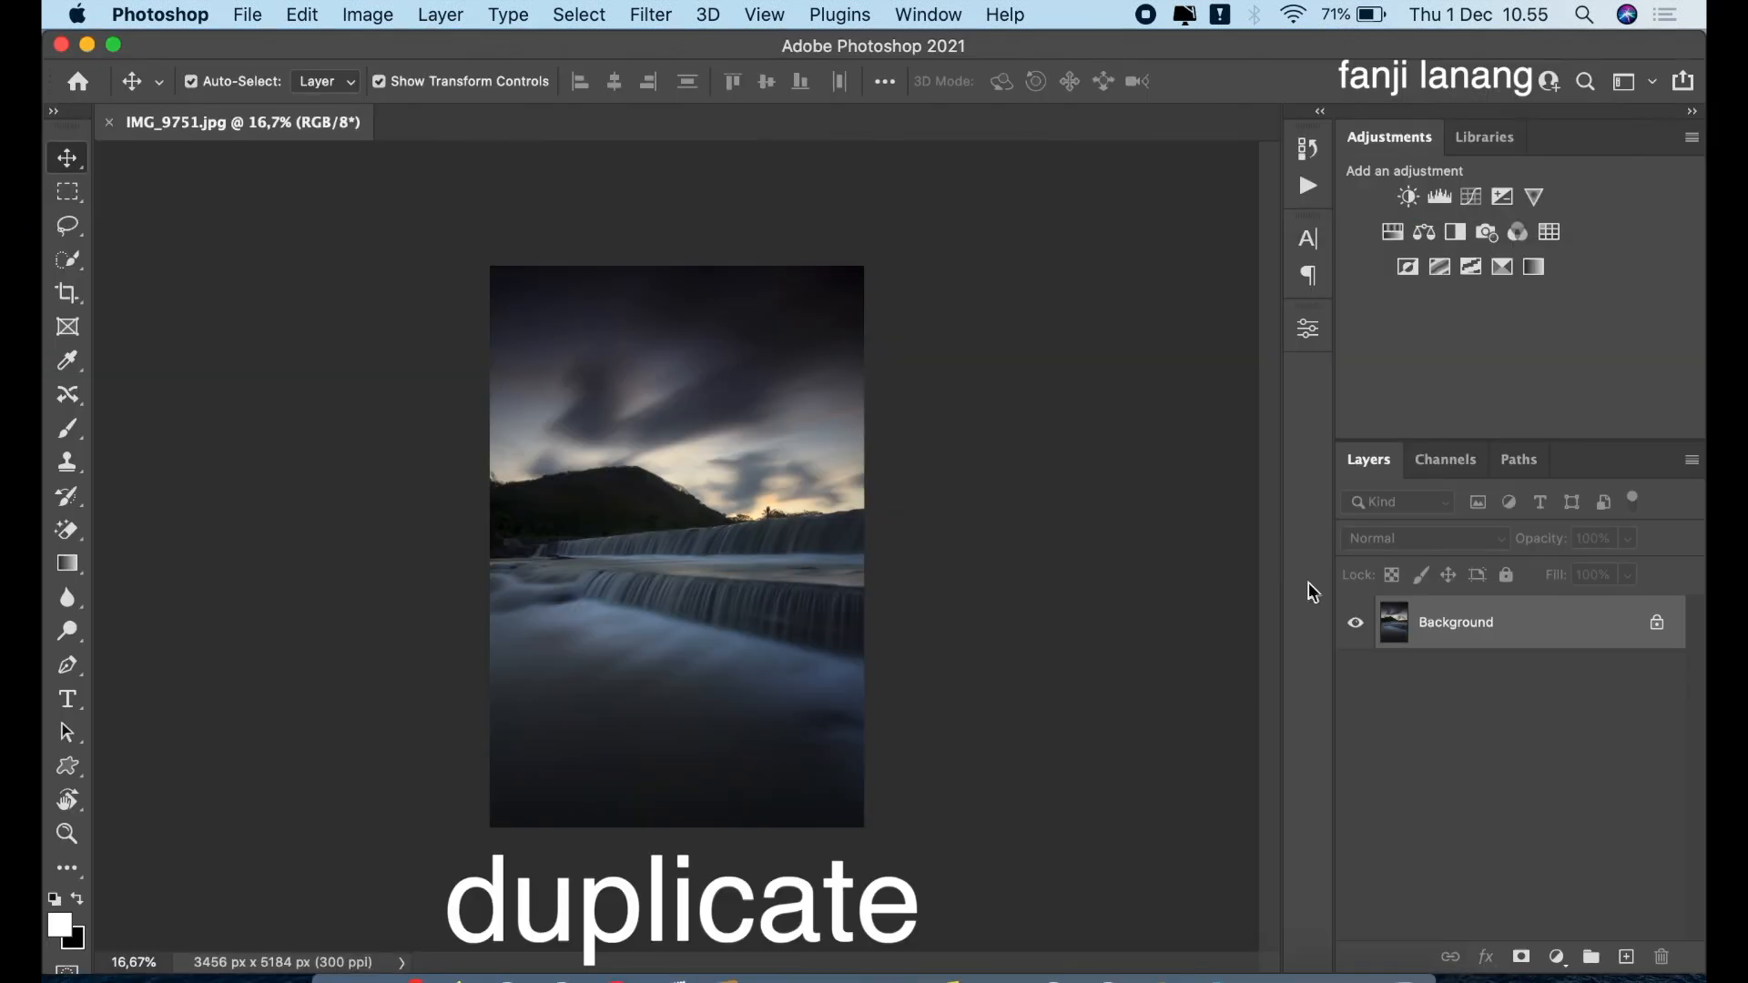
drag(1445, 626, 1627, 956)
Apply the Camera Raw Filter to the background copy and set Basic Contrast to +15, Highlights to -100 and Shadows to +100
click(649, 14)
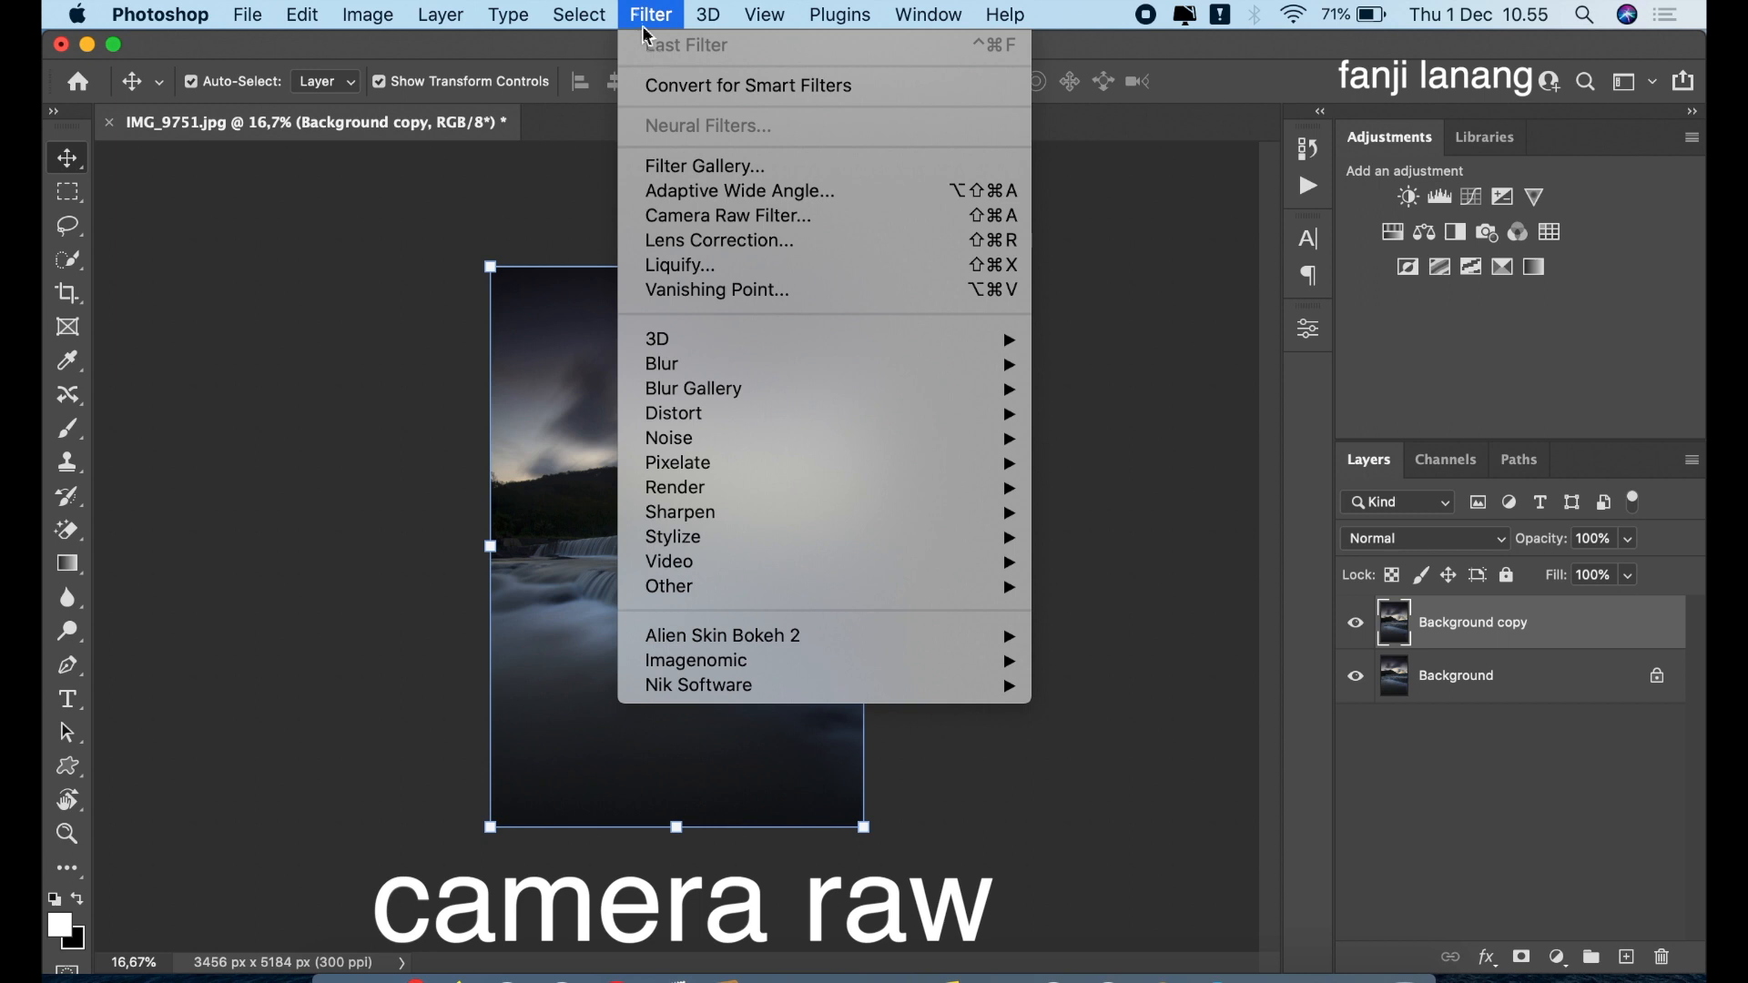
click(724, 217)
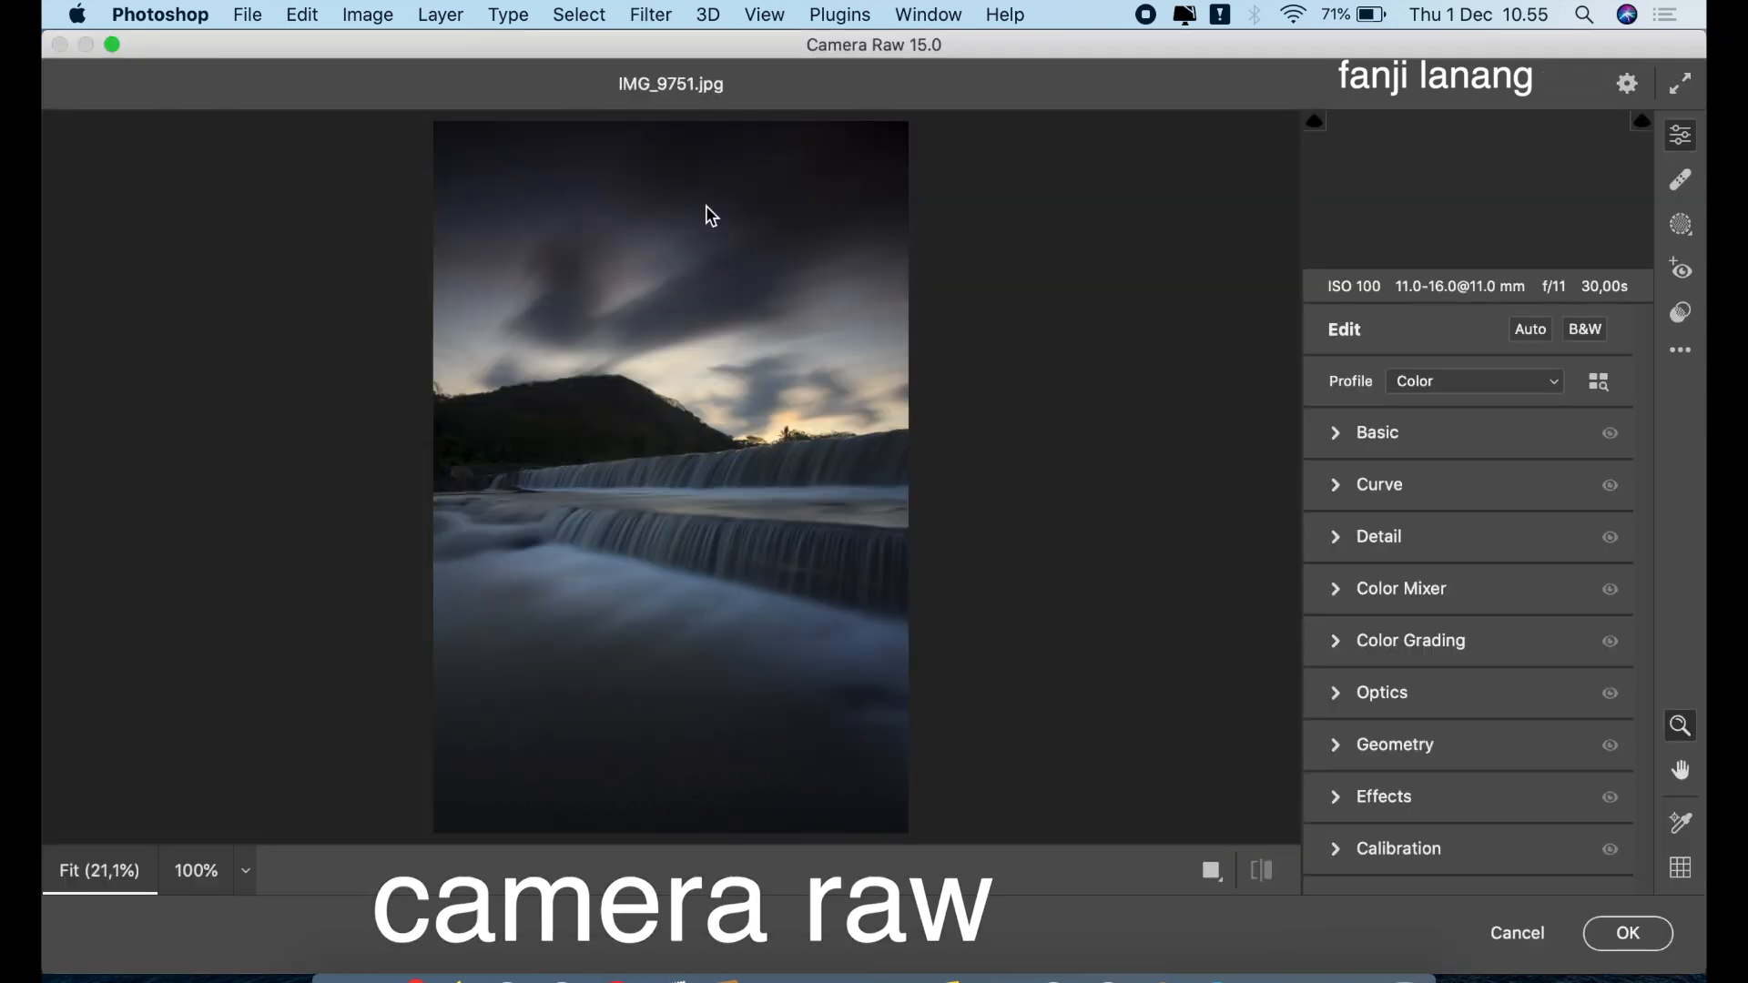
click(1339, 433)
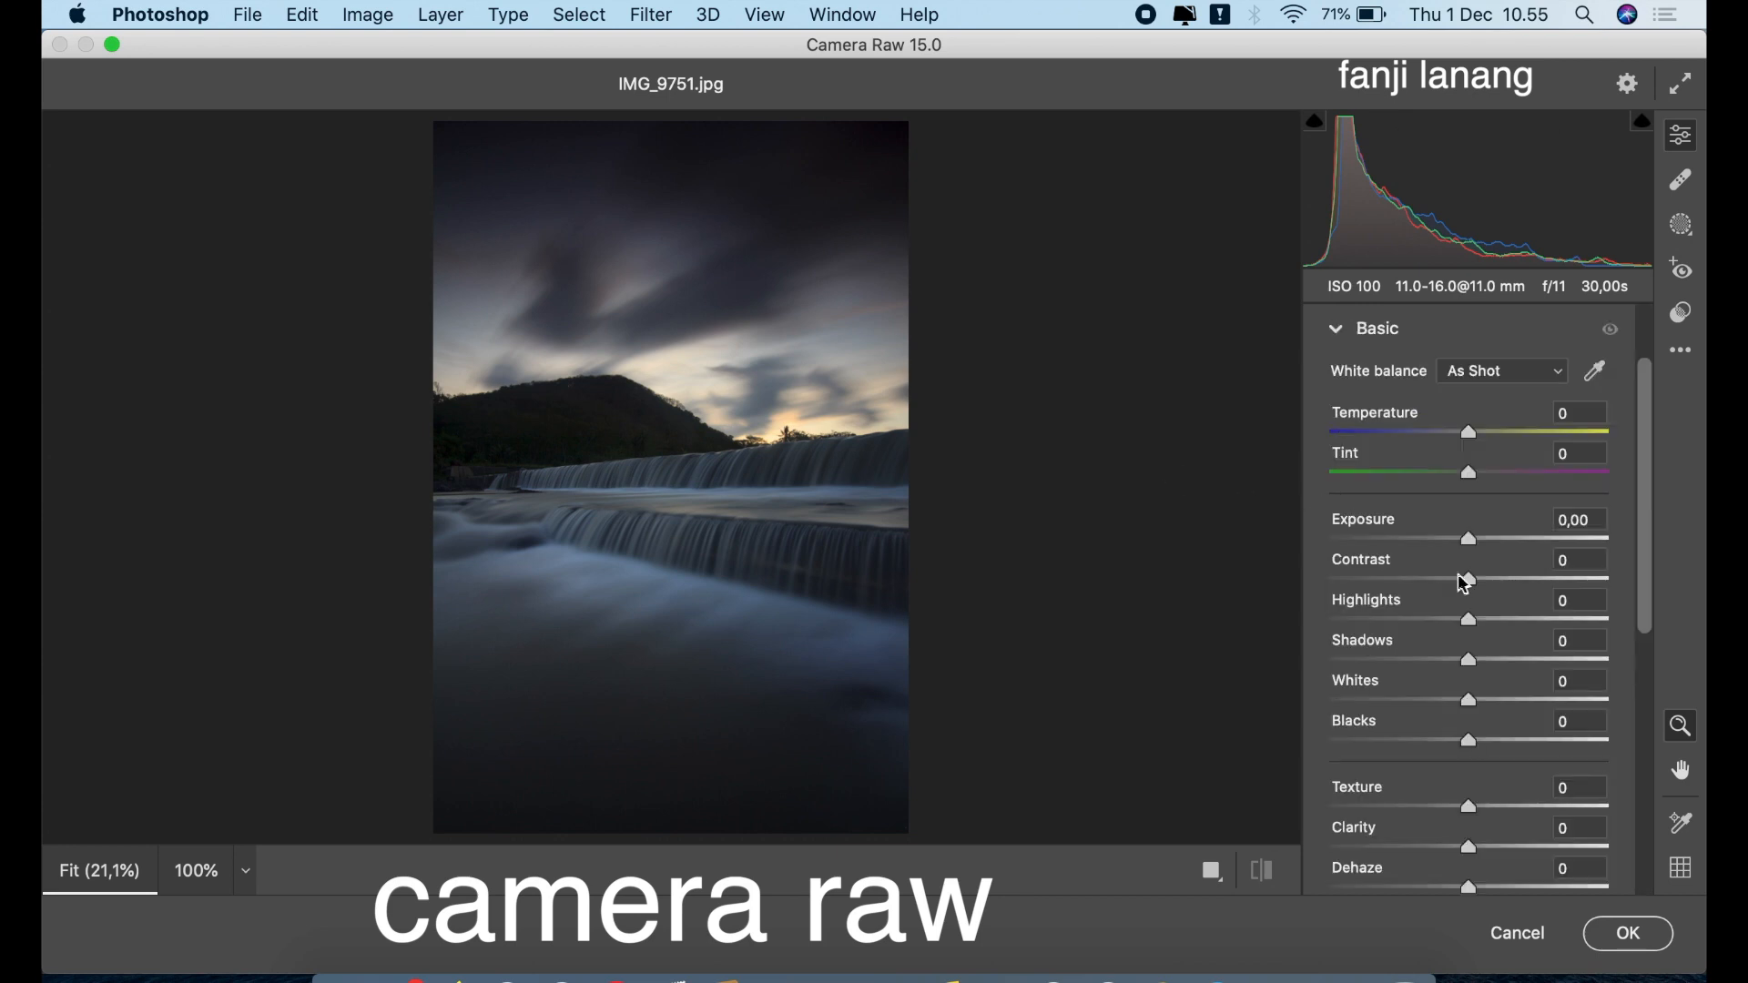
drag(1473, 587, 1361, 626)
drag(1469, 661, 1630, 656)
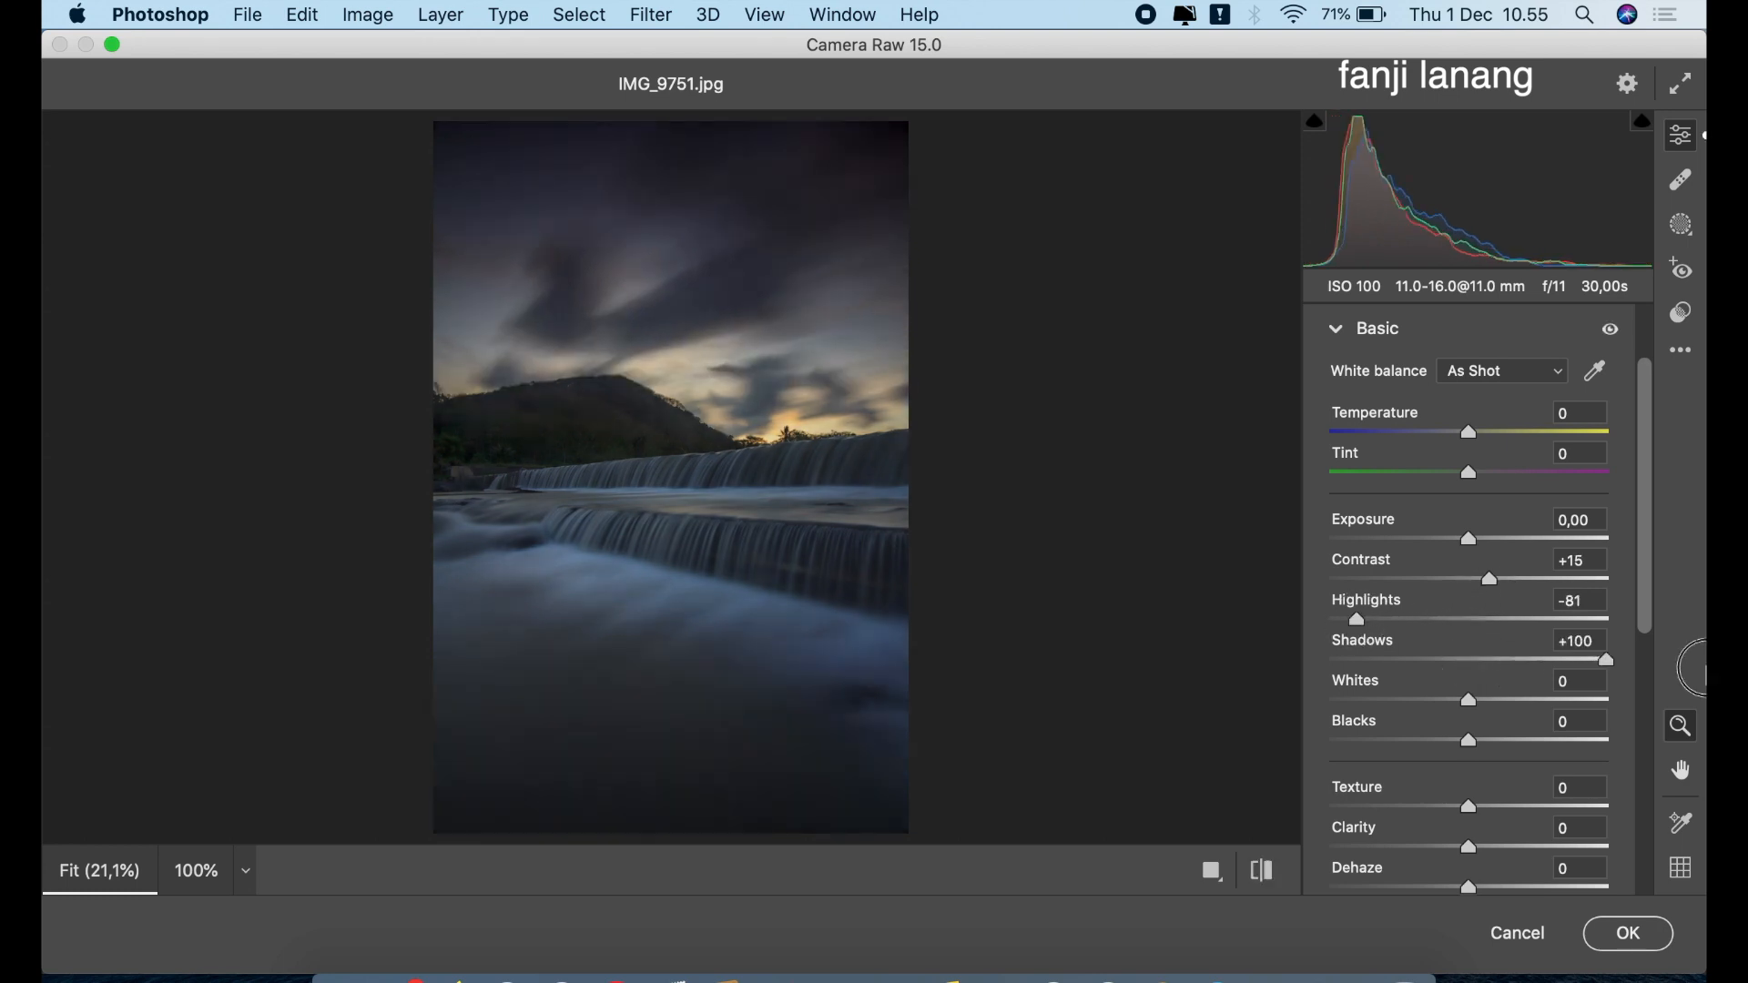
drag(1357, 622, 1331, 631)
Set the Basic Temperature to -5, Whites to +10, Blacks to +100 and Contrast to +20
drag(1472, 438, 1467, 443)
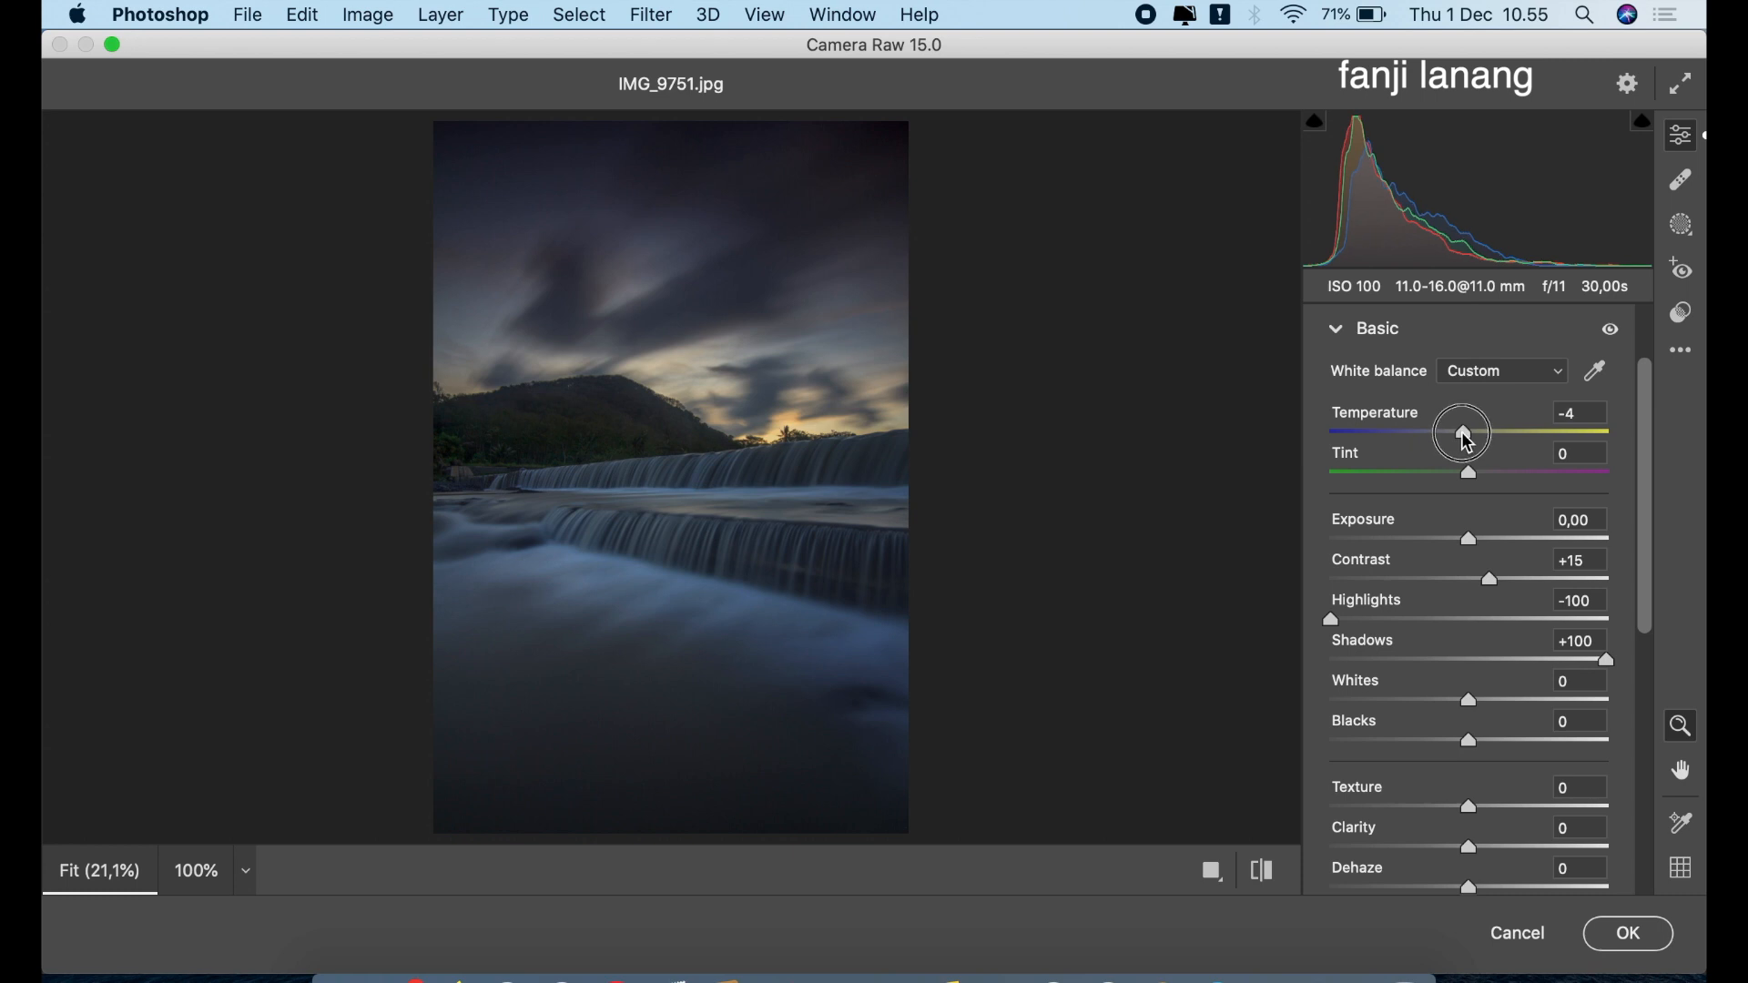
drag(1467, 443, 1465, 442)
drag(1472, 703, 1696, 780)
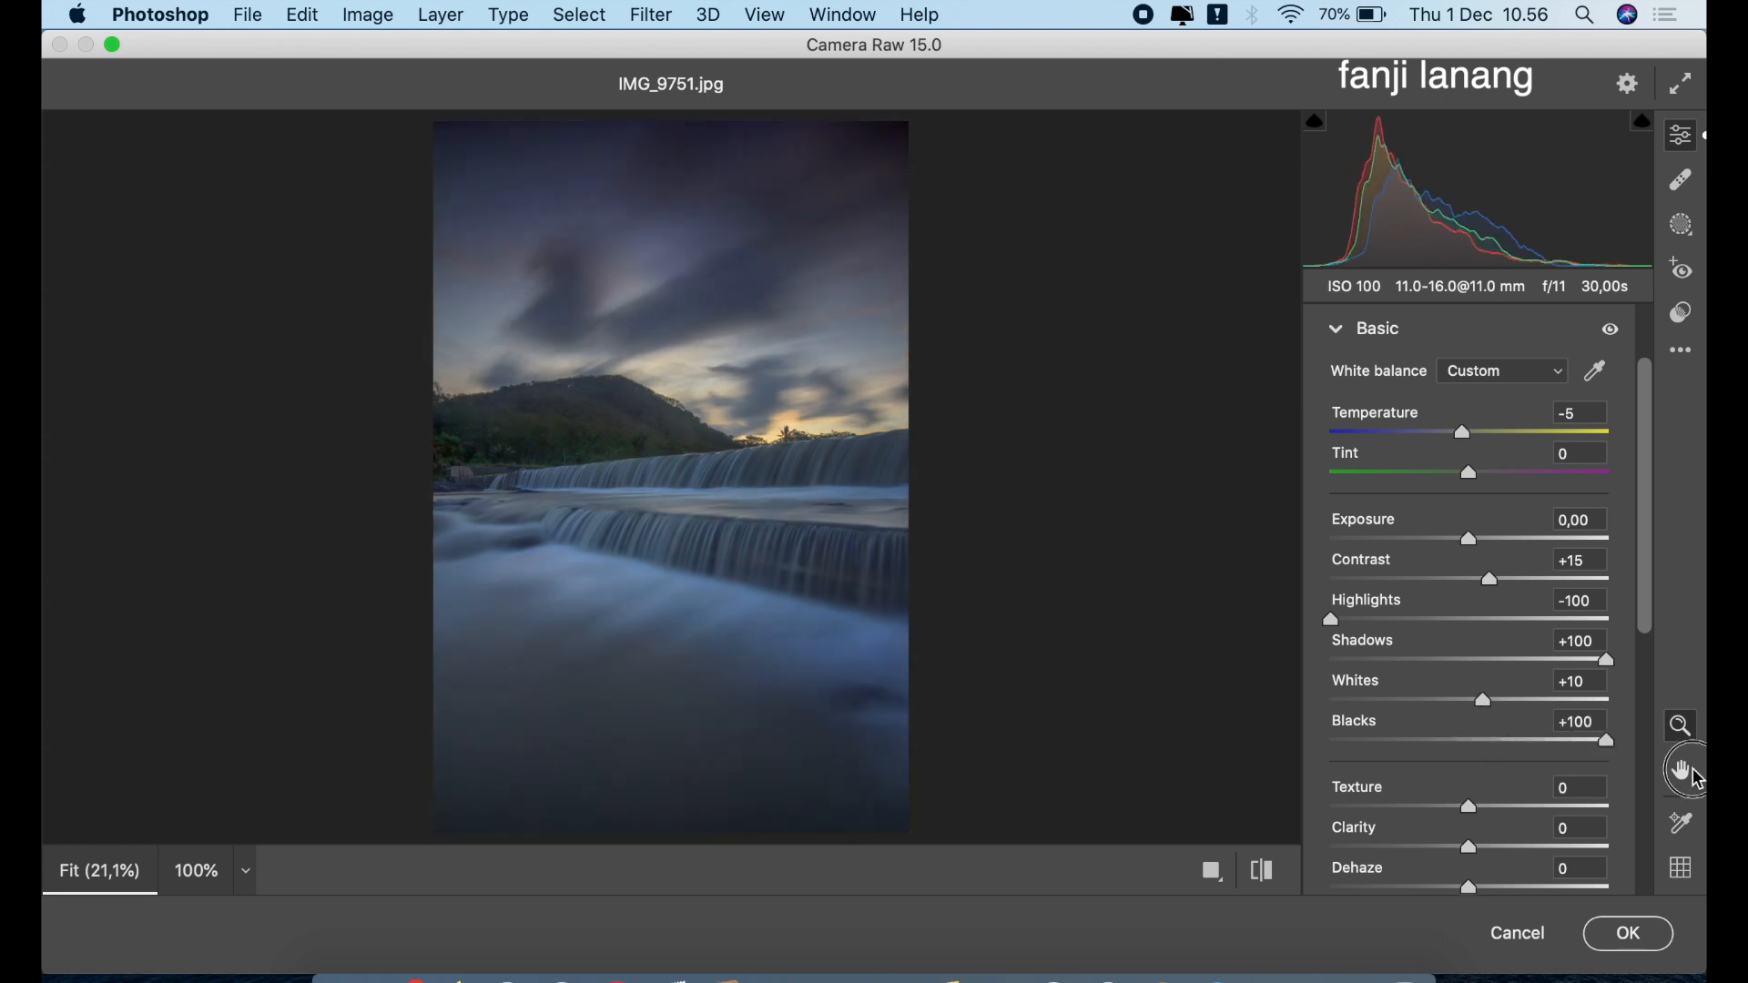
drag(1489, 581, 1508, 605)
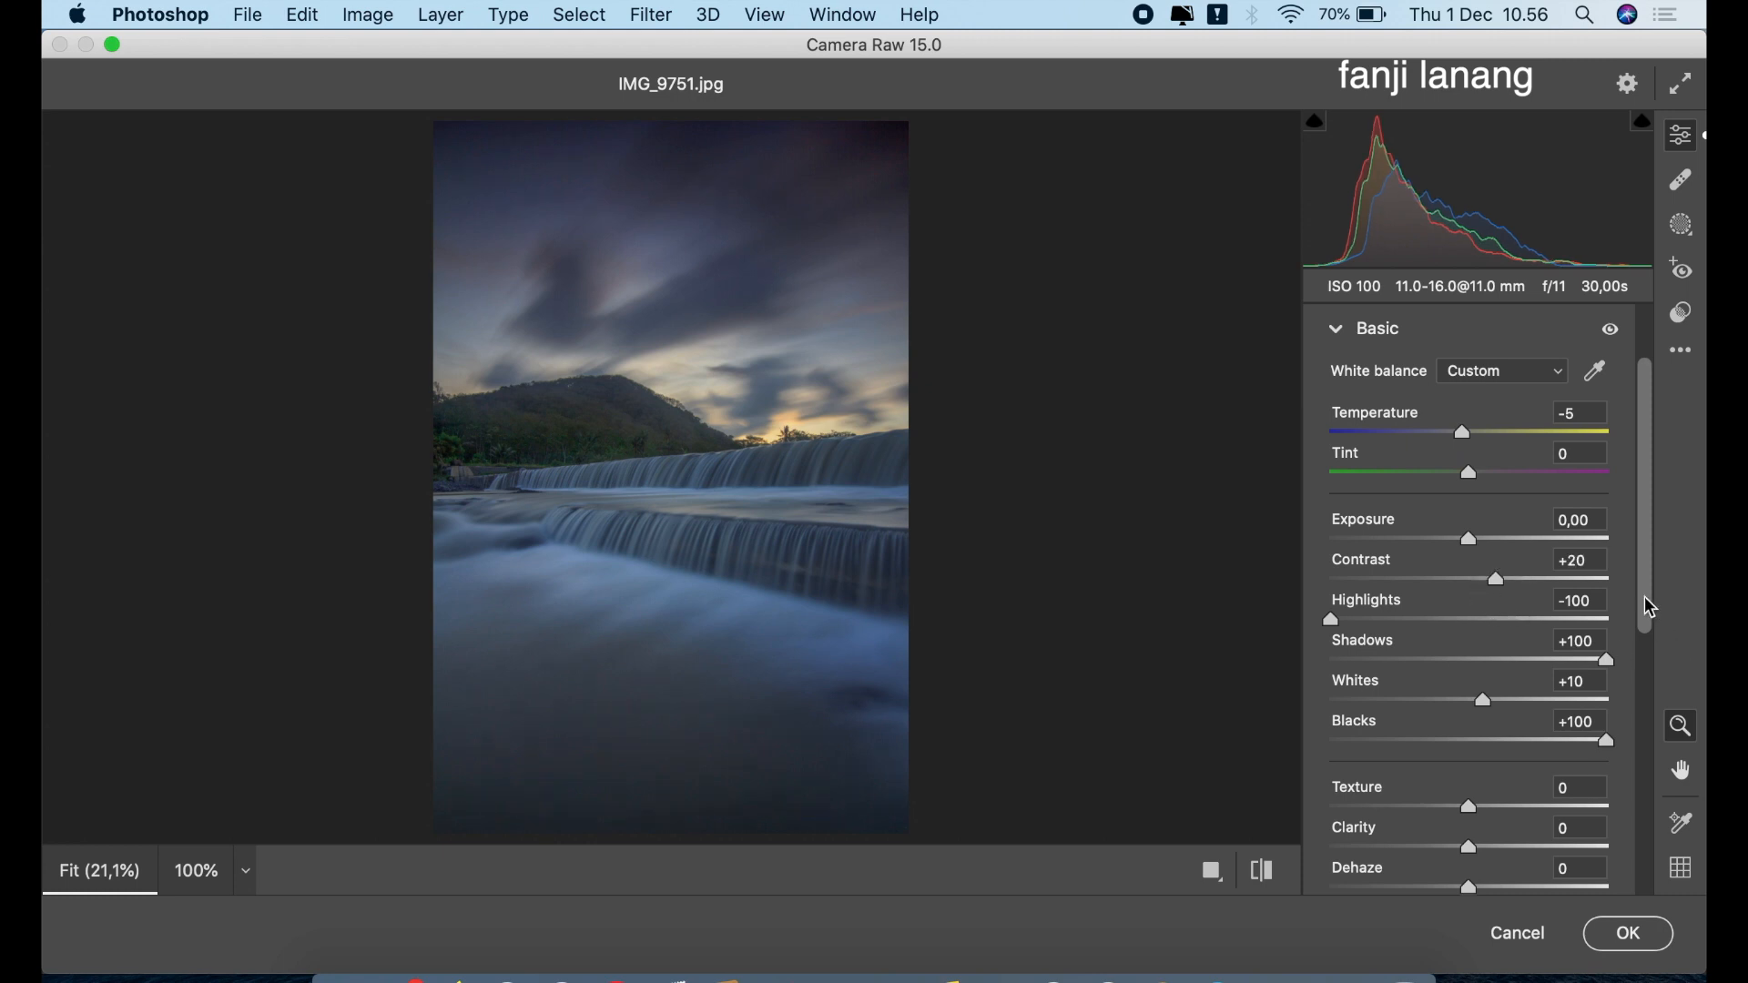
Set both Vibrance and Saturation to +15 in the Basic adjustments
drag(1650, 606, 1647, 577)
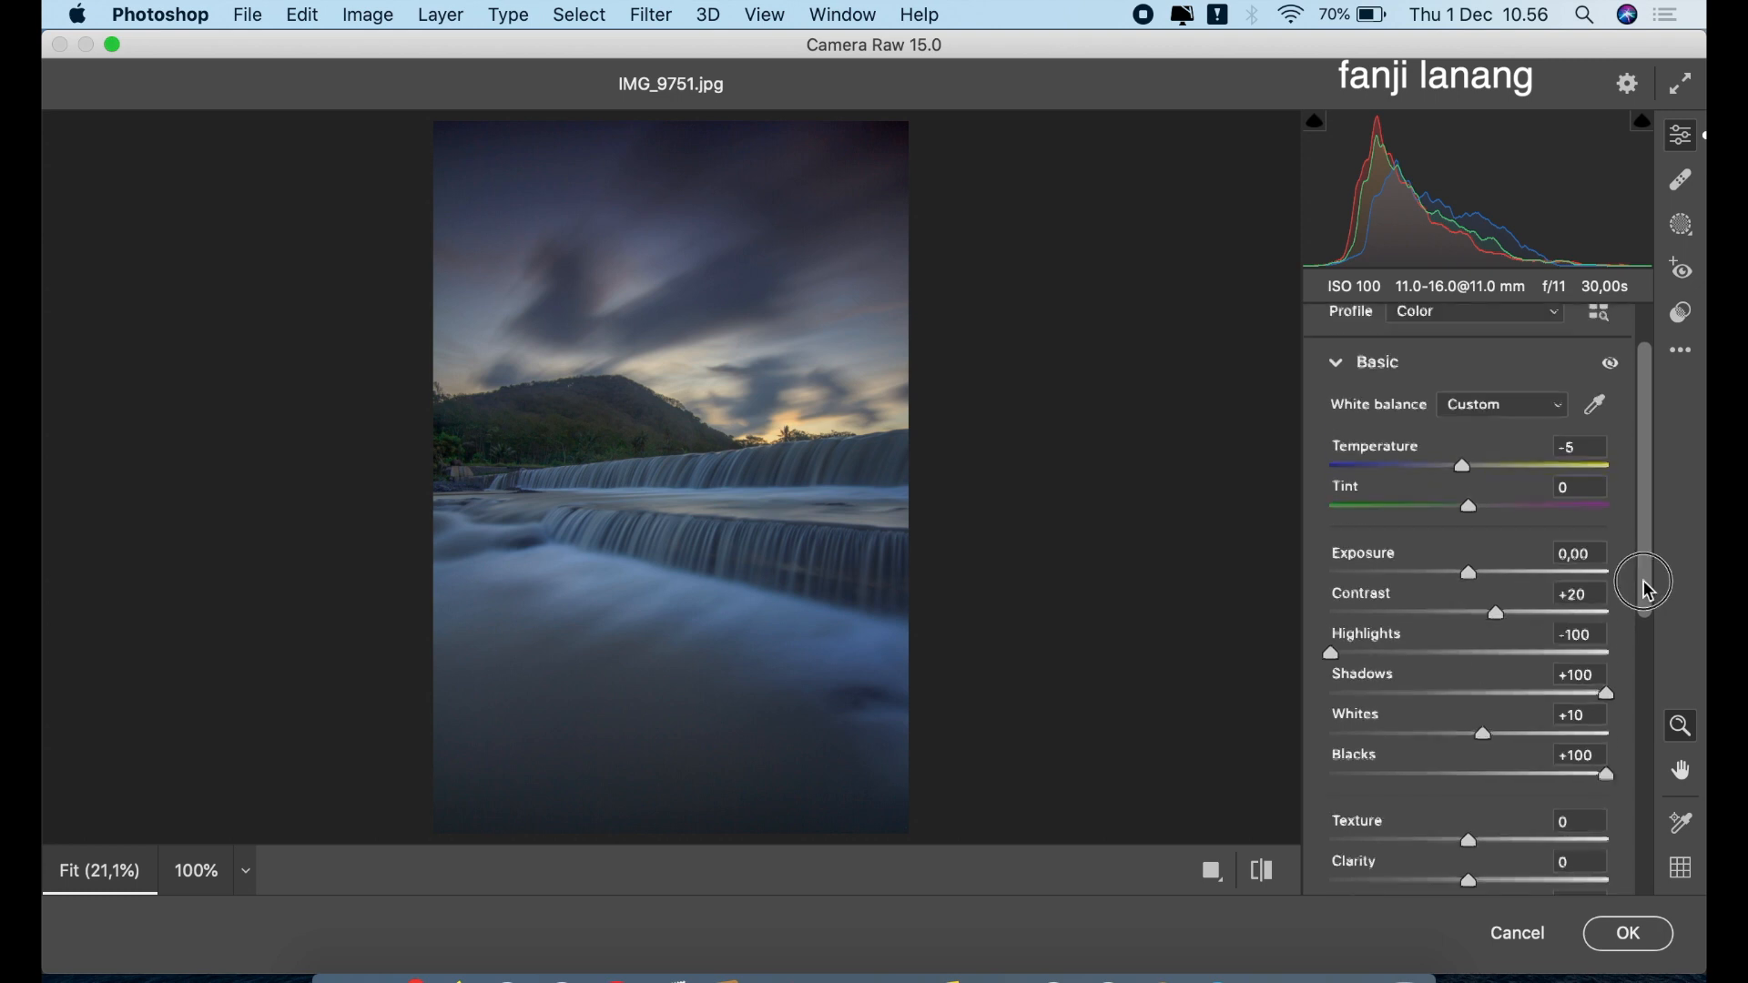
drag(1651, 460, 1643, 578)
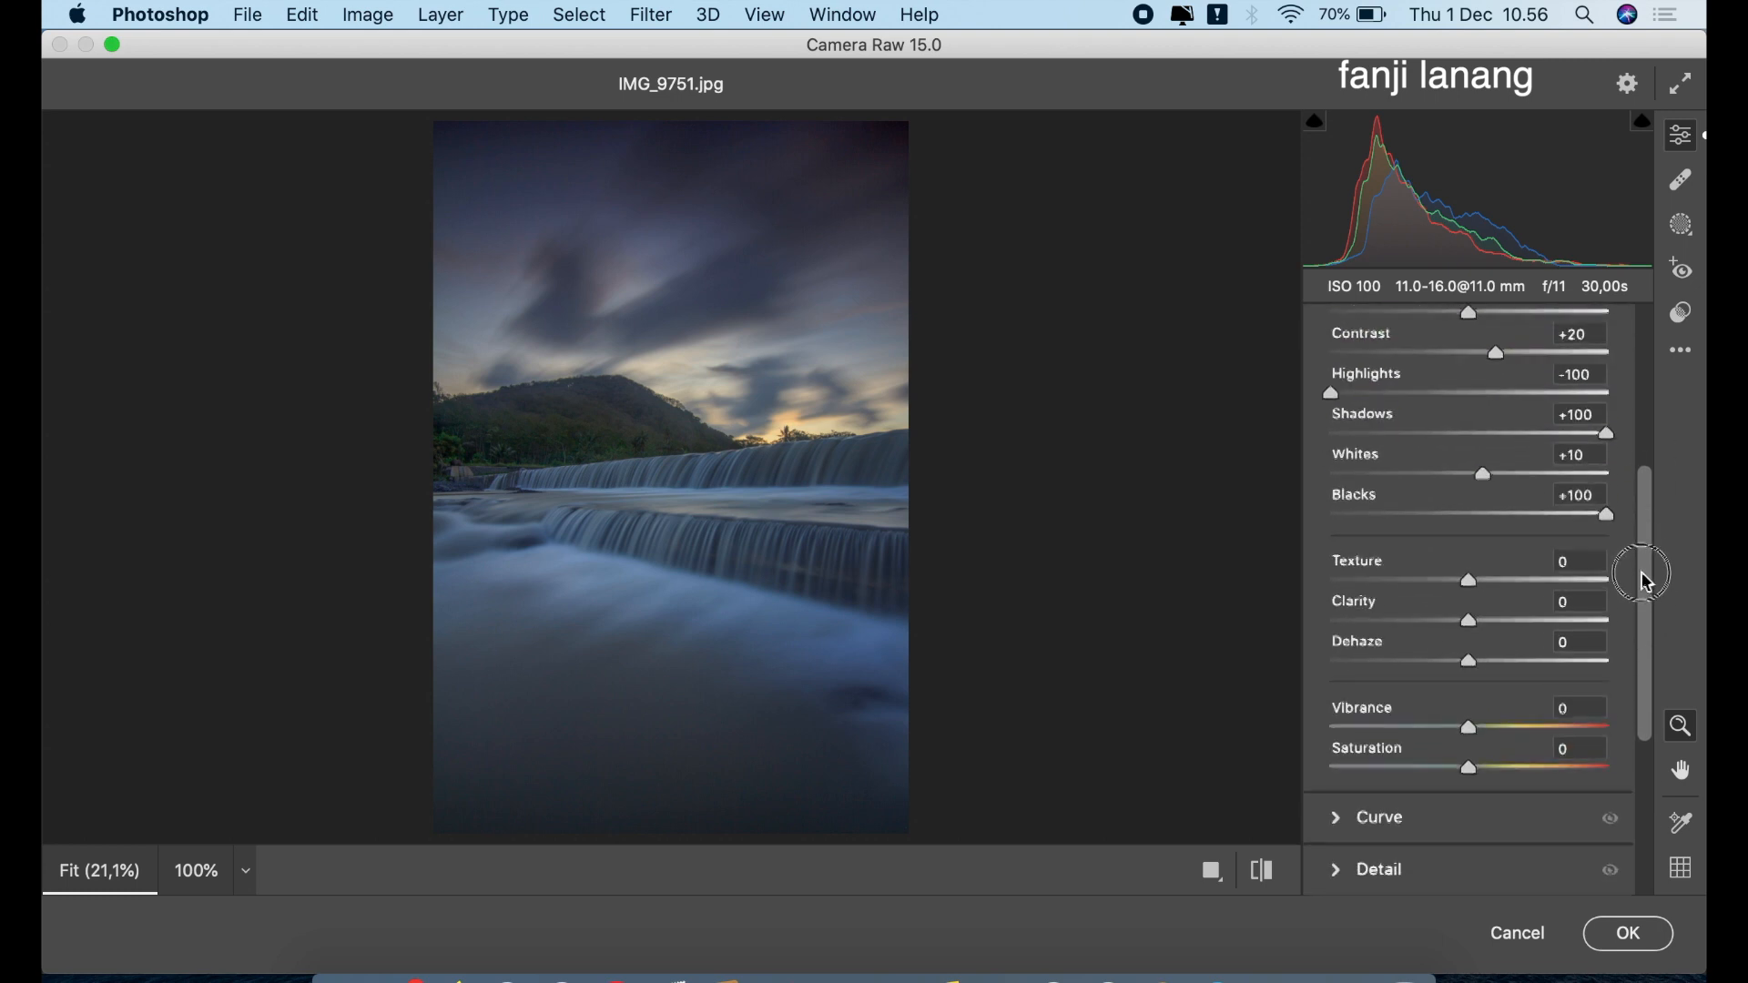
drag(1503, 722, 1496, 780)
click(1490, 763)
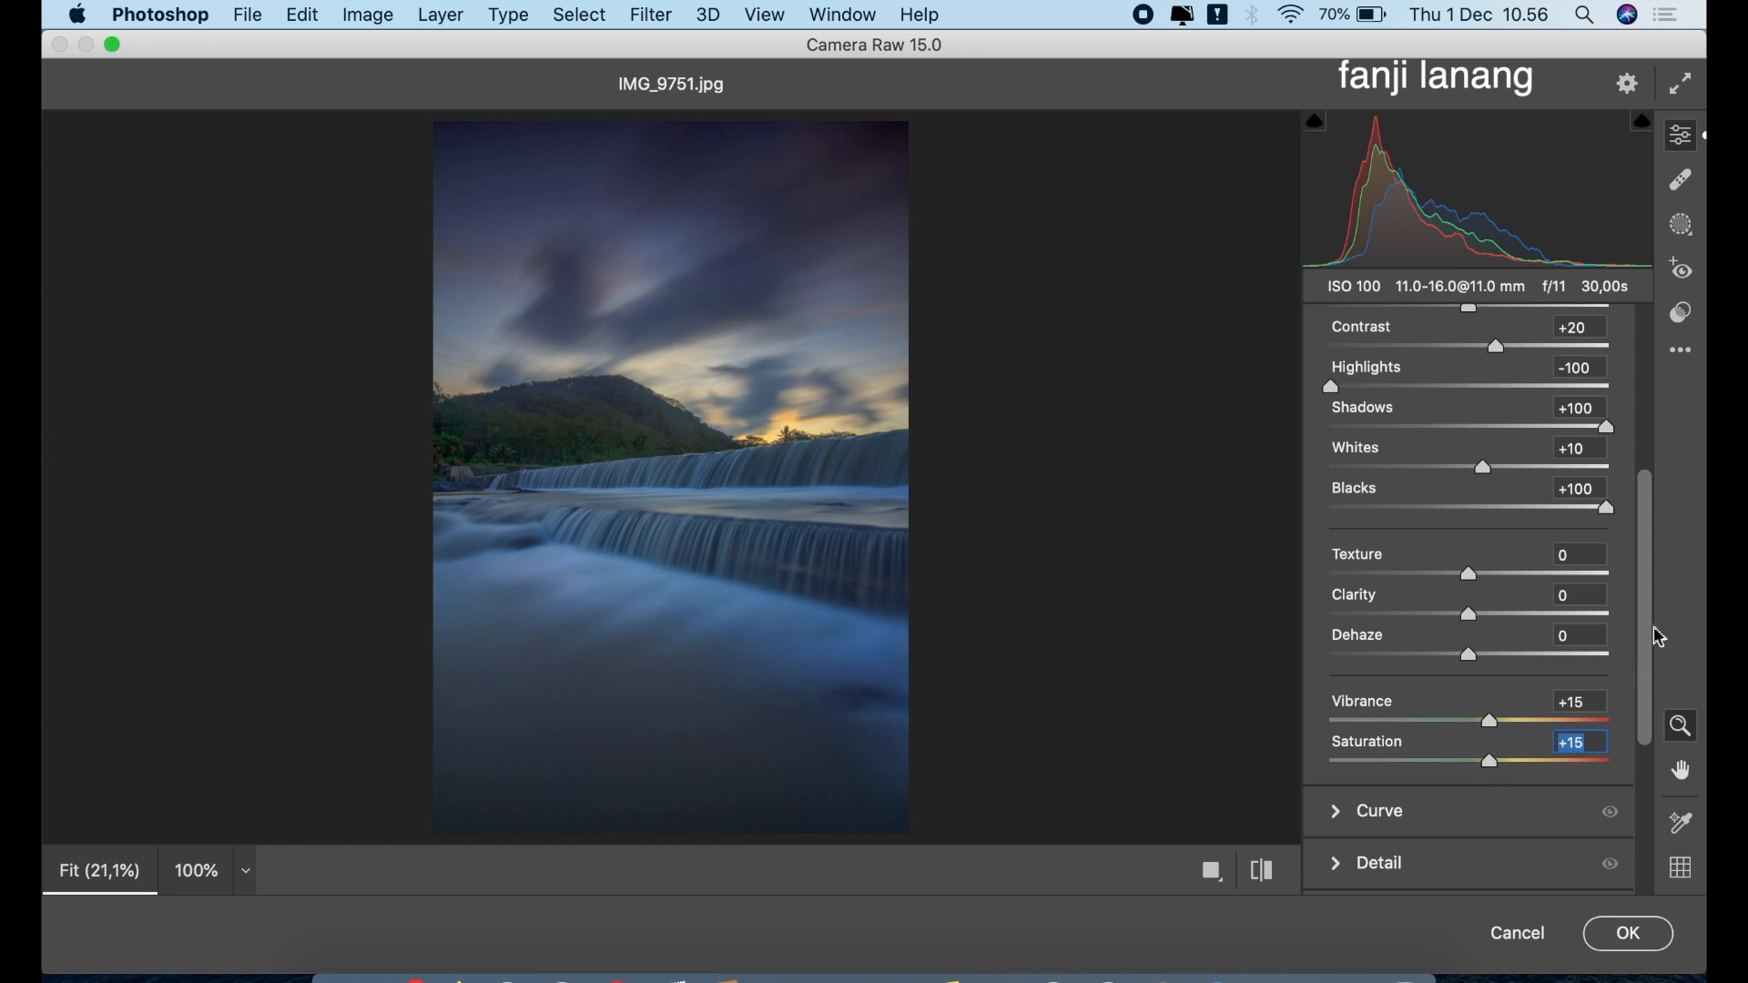
scroll(1651, 383, up, 5)
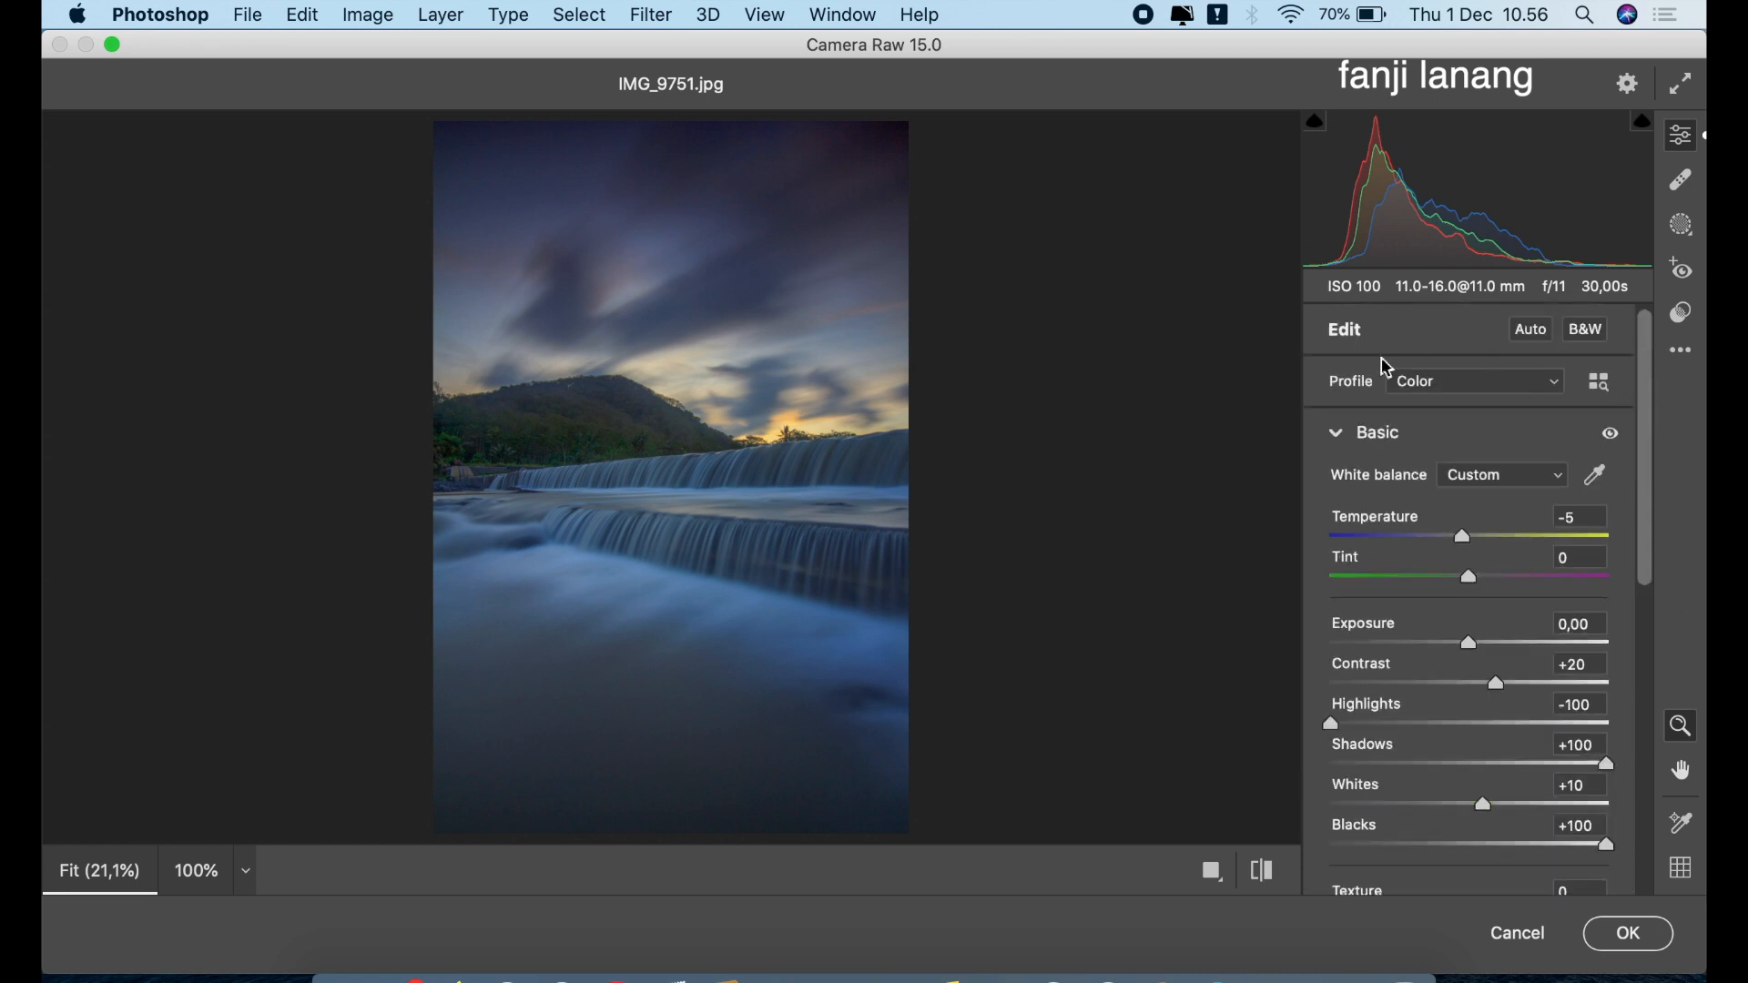
click(1338, 435)
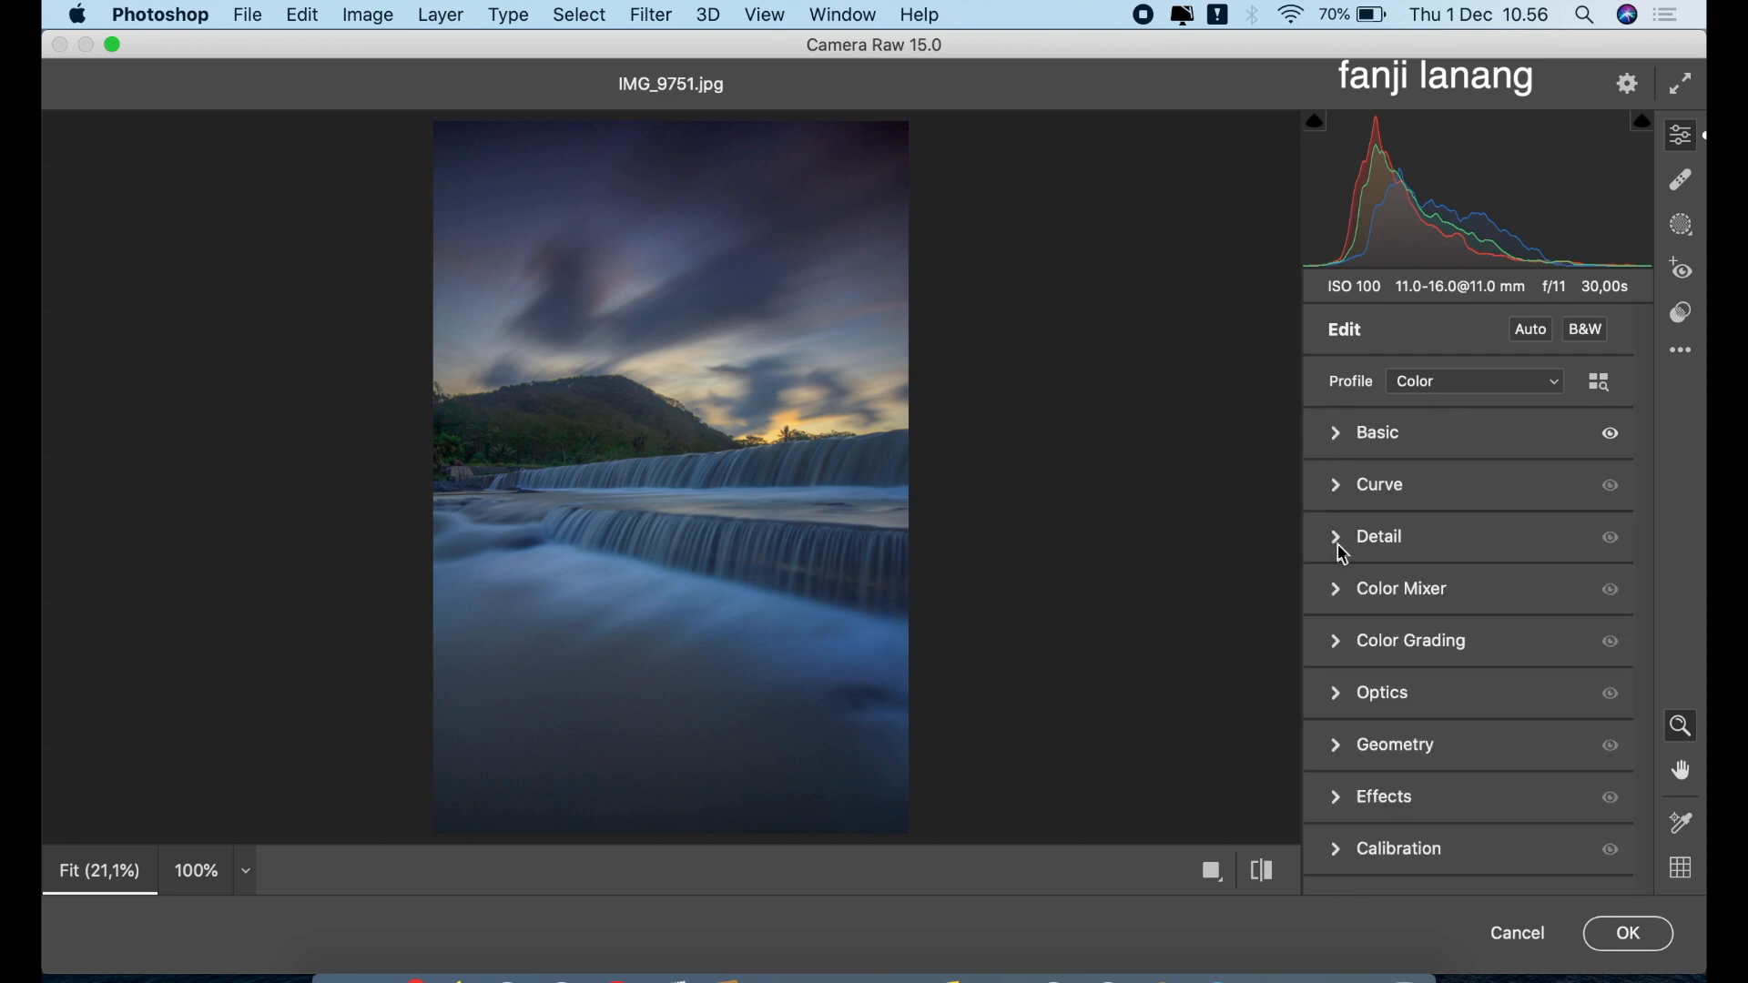
Shape the parametric curve with Highlights +10, Lights +10, Darks -5 and Shadows -5
click(1335, 494)
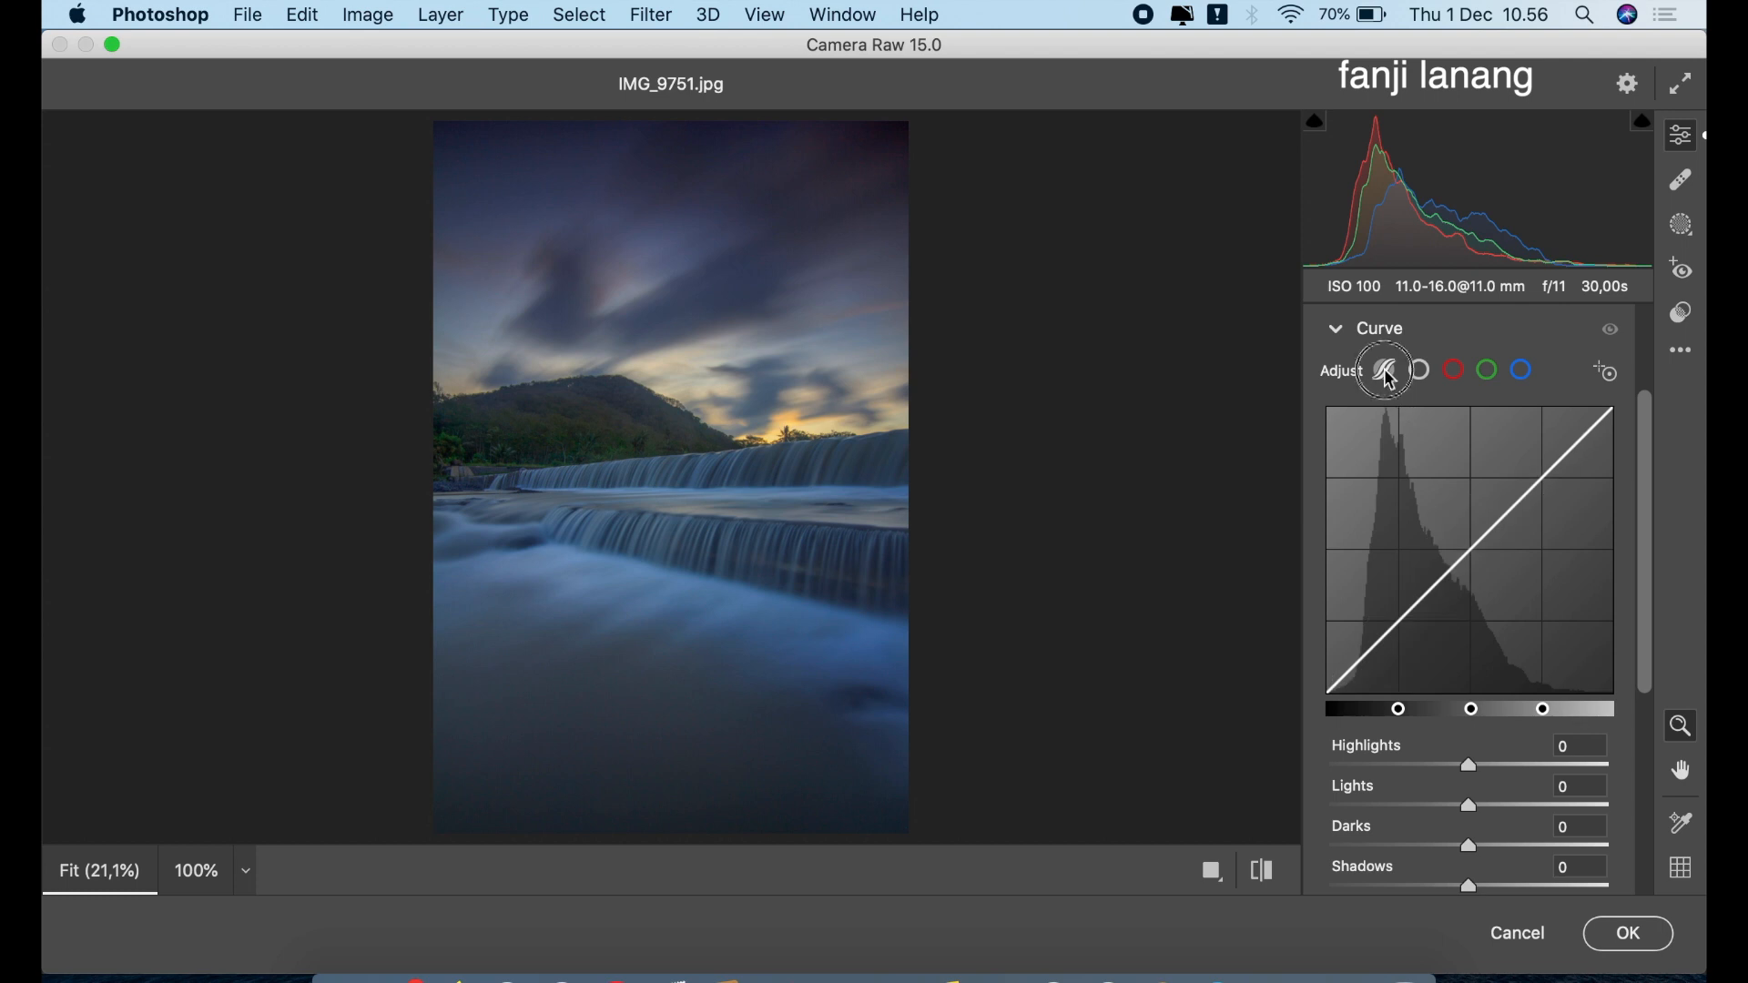
drag(1480, 774, 1464, 908)
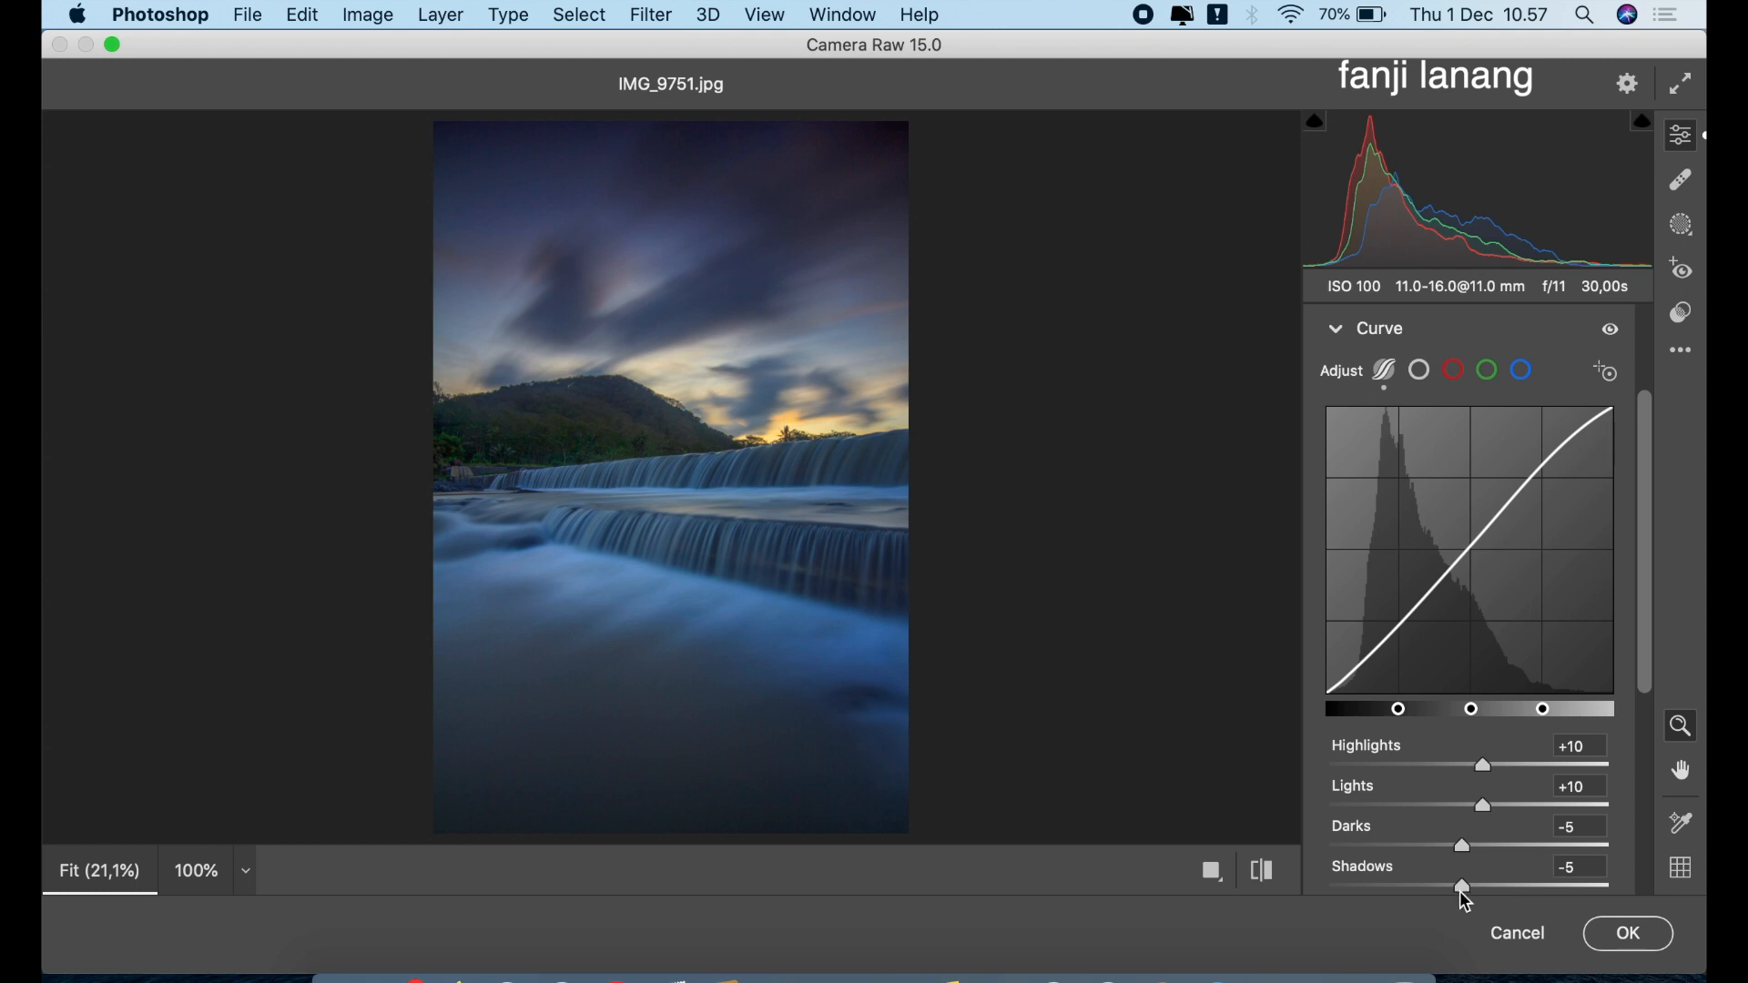
click(1338, 331)
Brighten the photo with Basic Exposure at +0,60 and set the Temperature to -2
click(1341, 594)
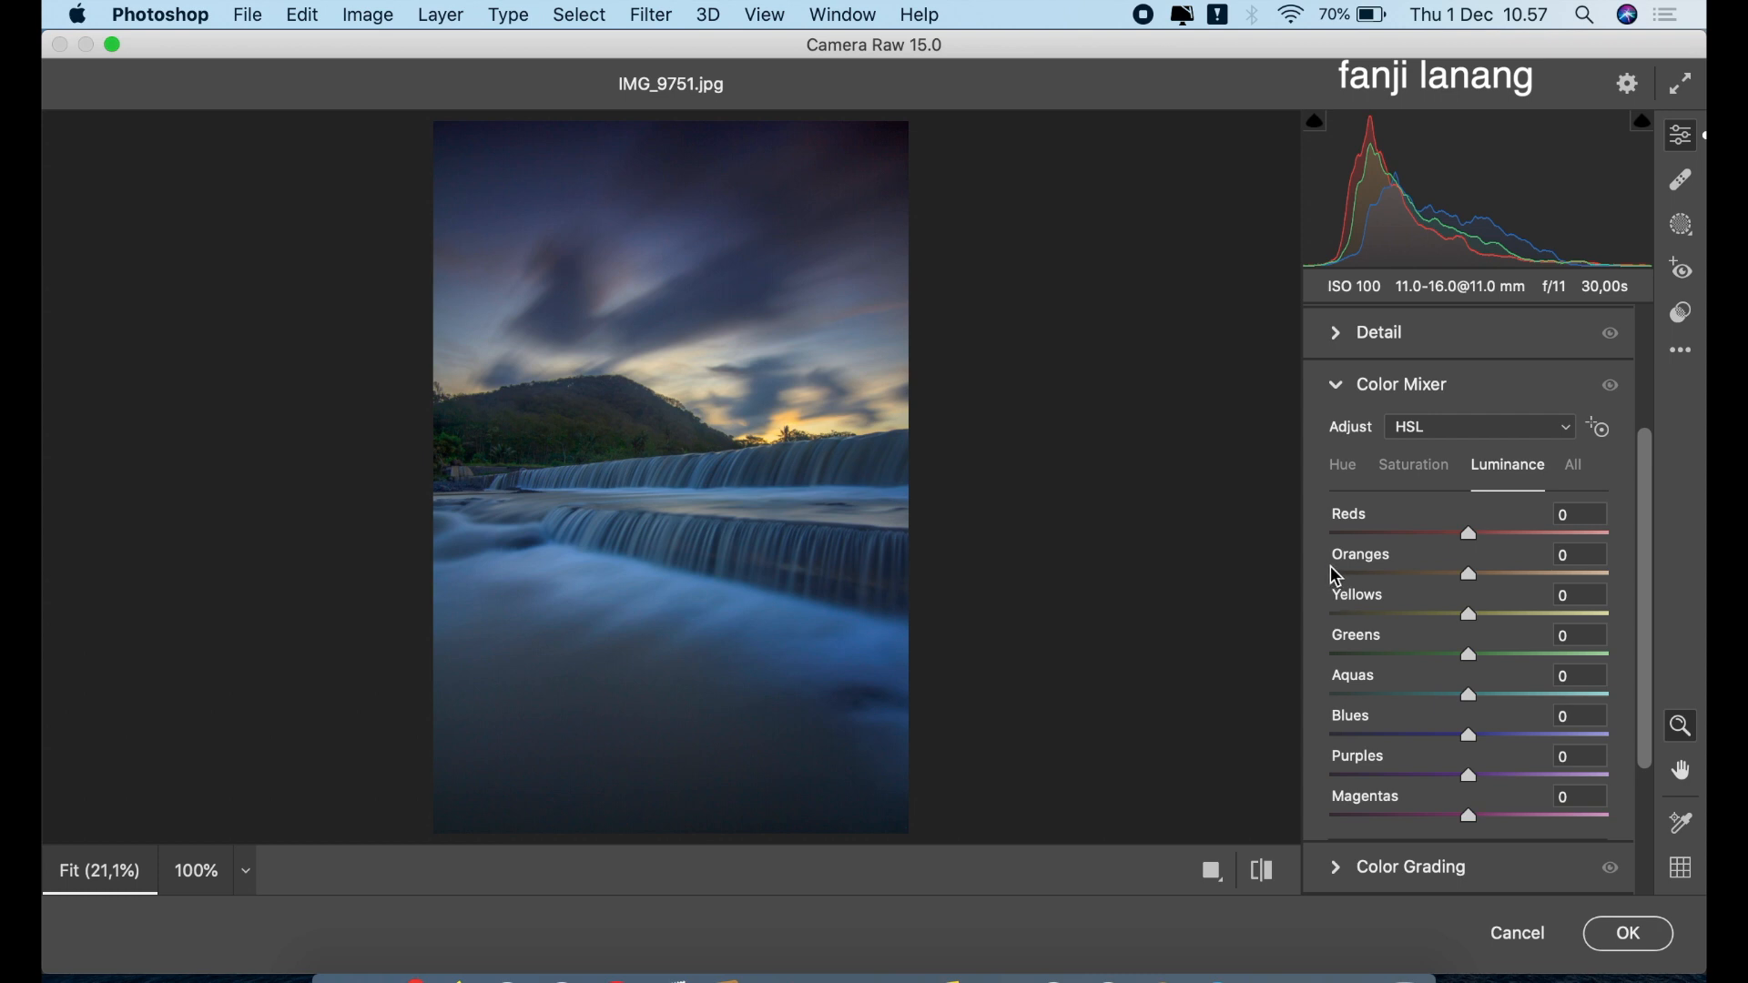
click(1336, 385)
click(1345, 435)
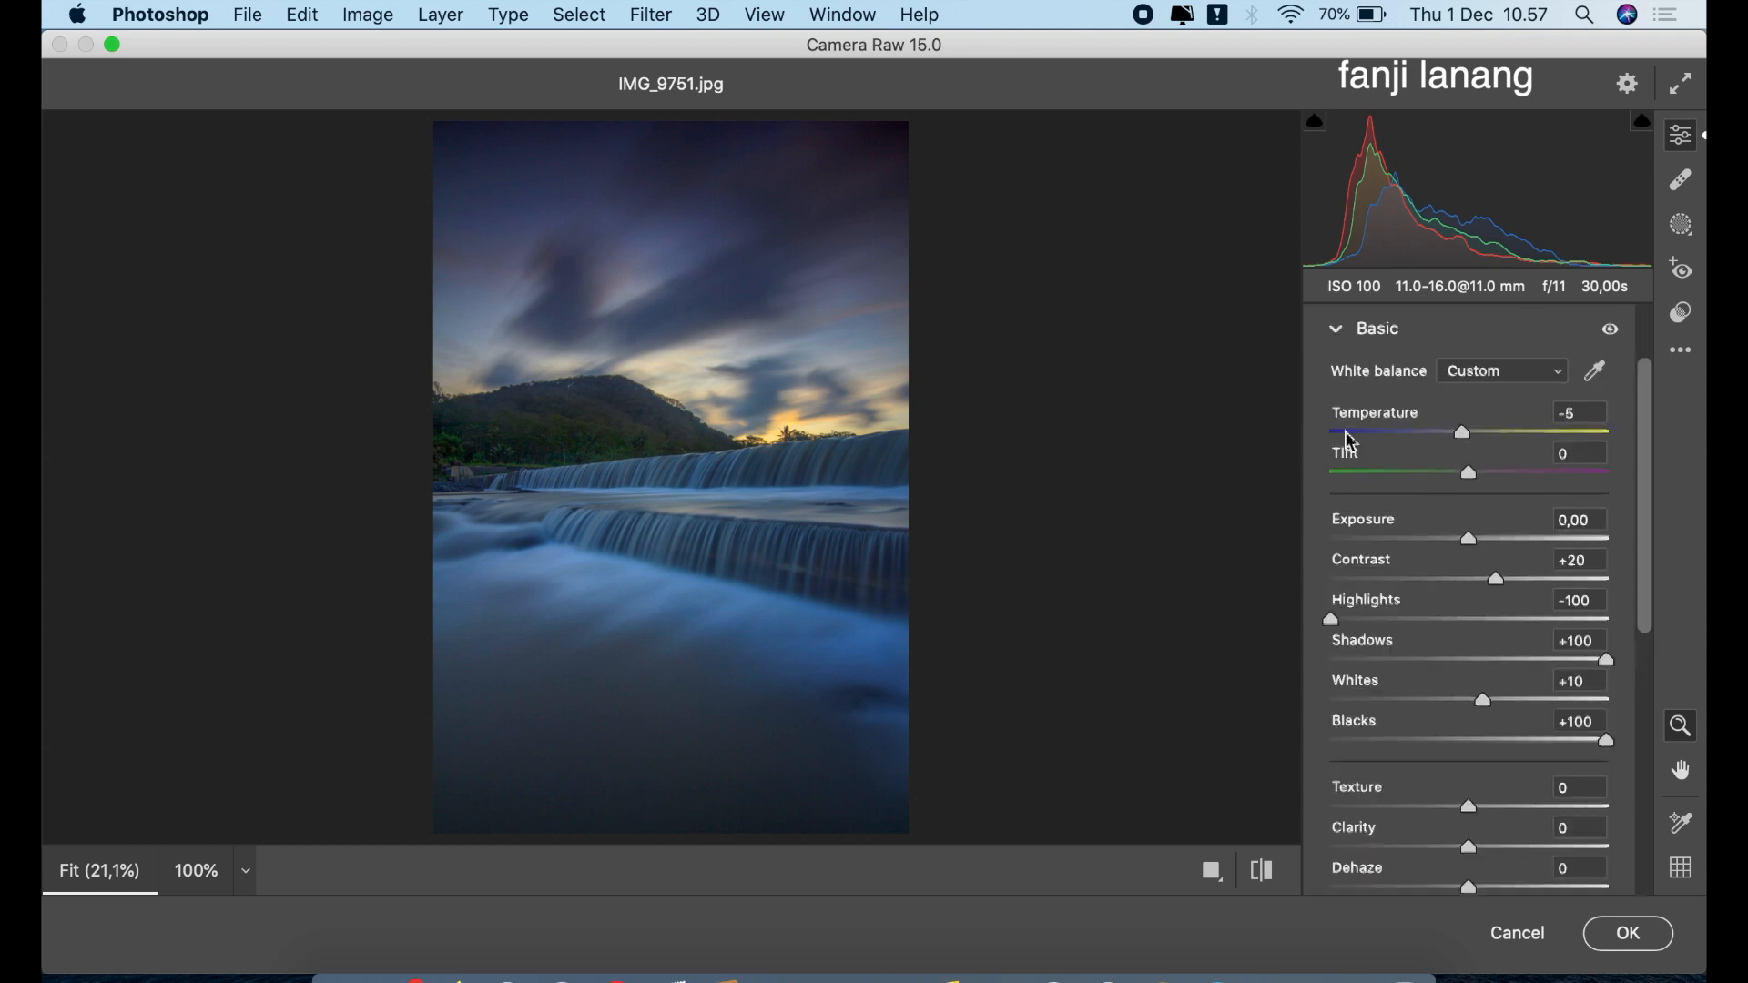
drag(1468, 537, 1489, 558)
drag(1464, 435, 1473, 474)
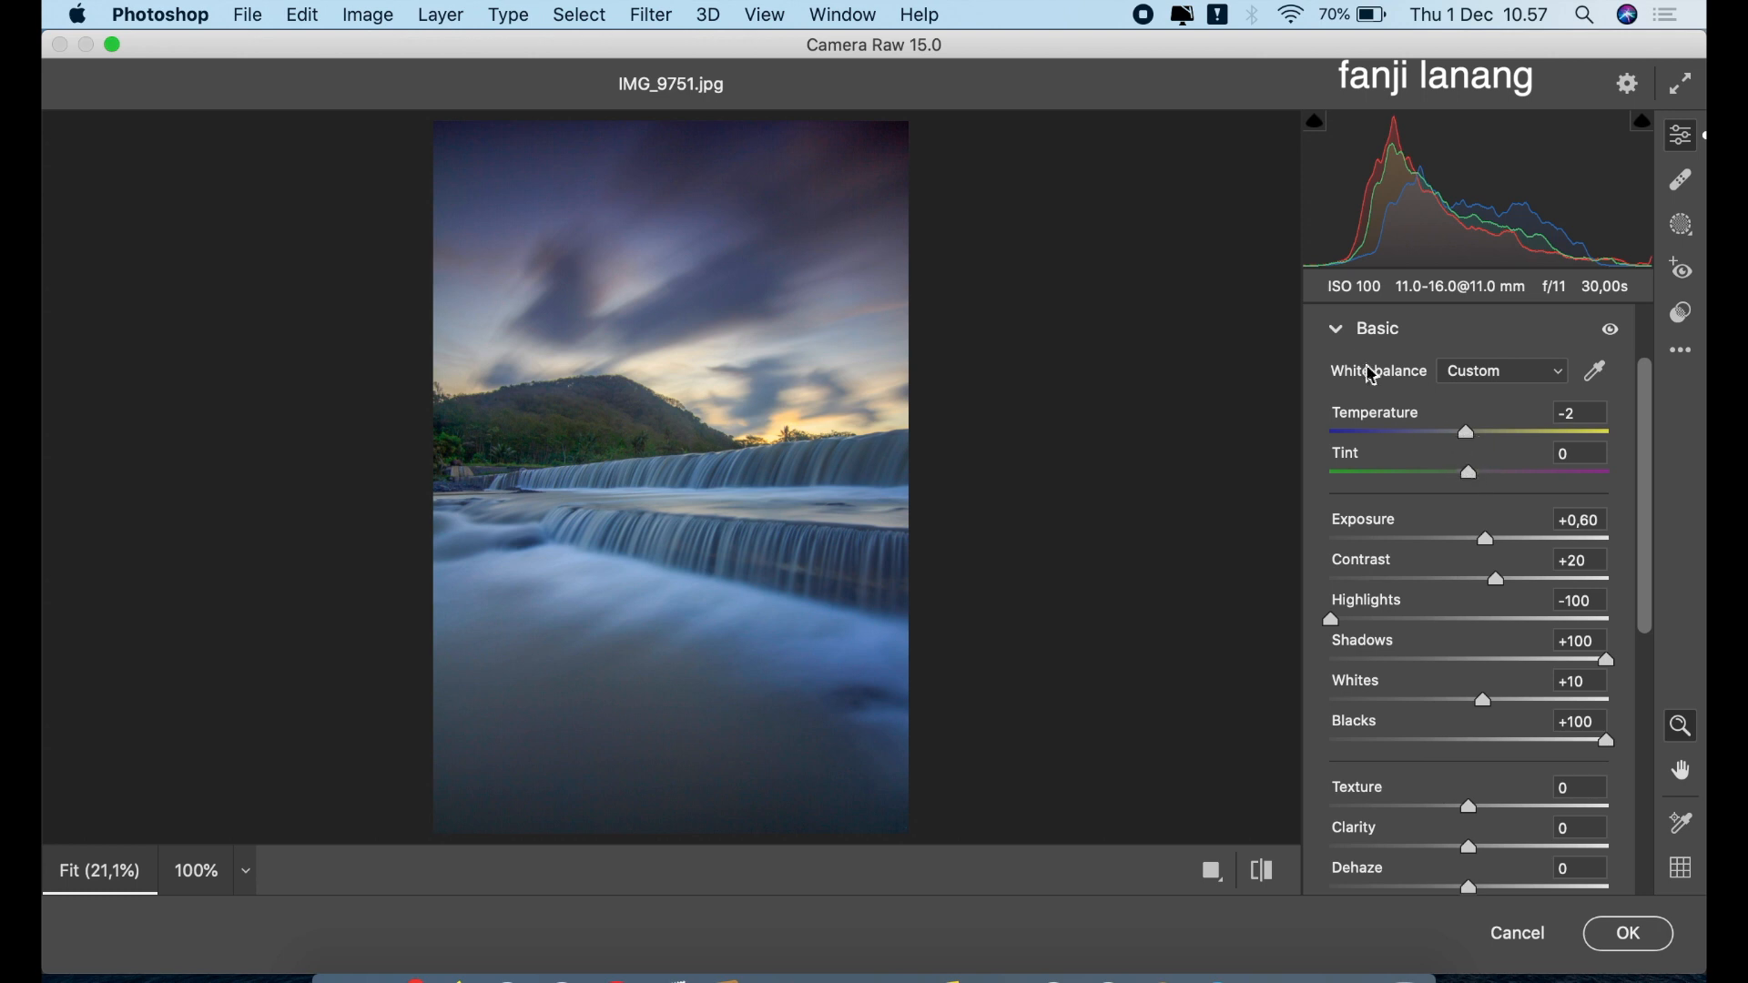
click(1336, 329)
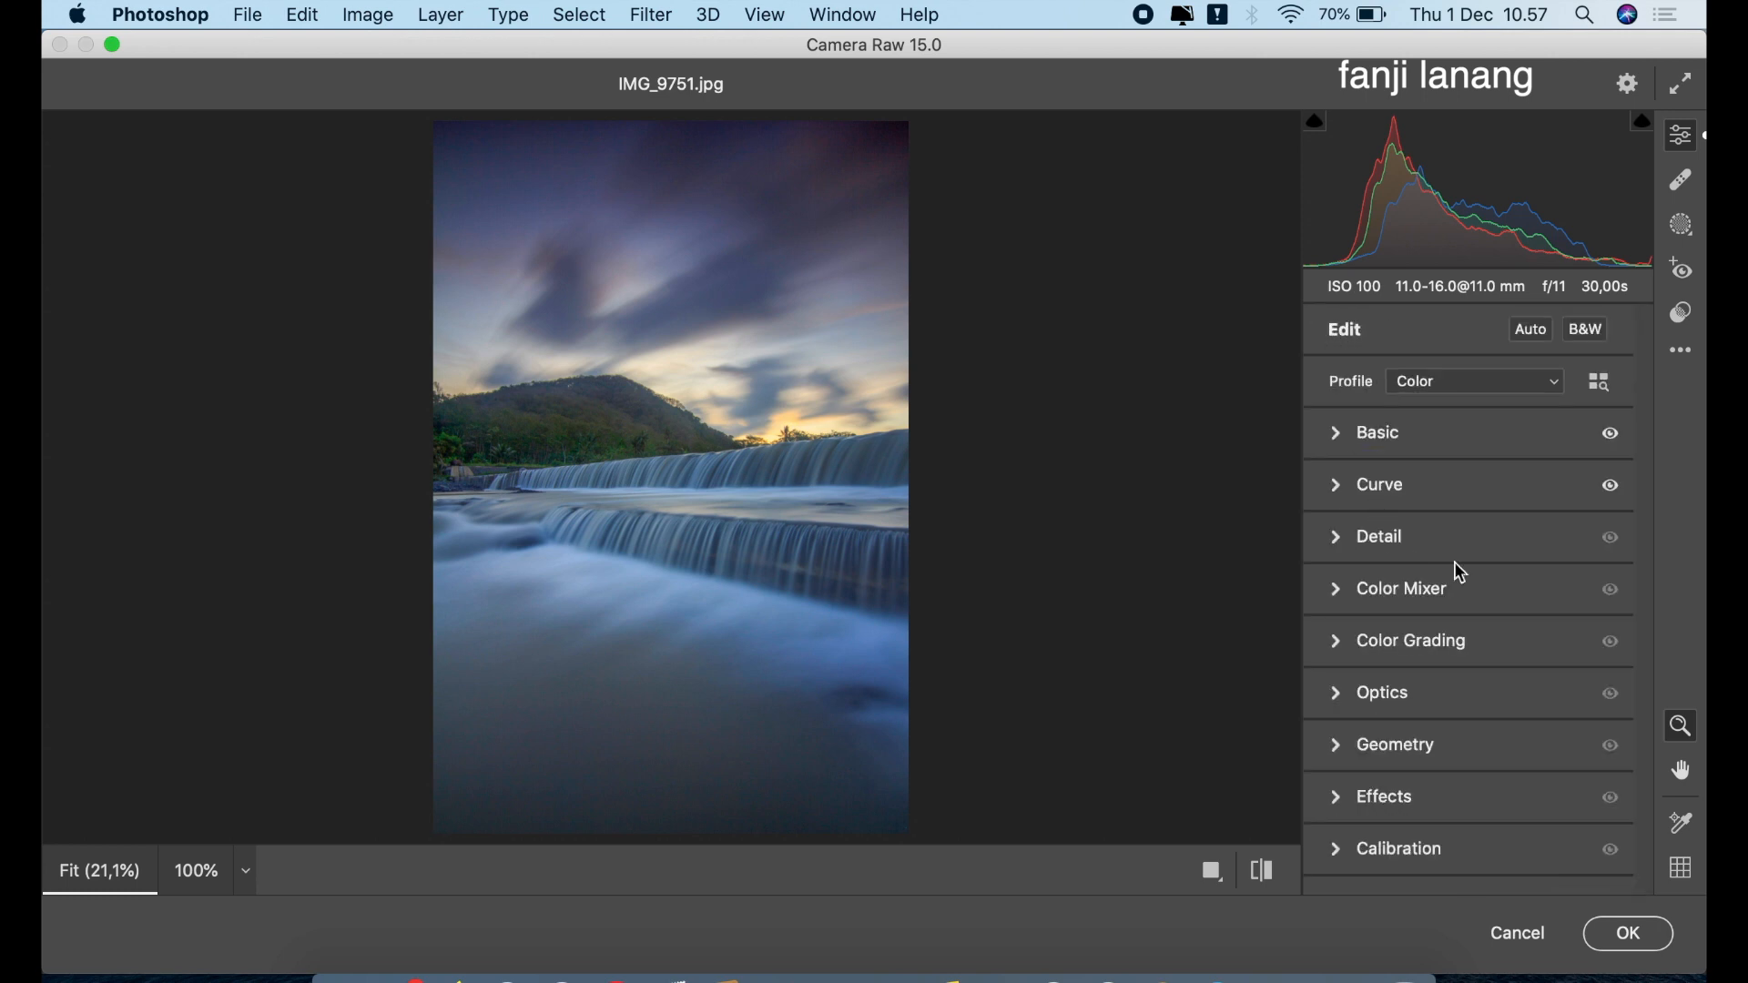
Set the Color Mixer hues to Oranges -5, Yellows -15, Greens +5 and Aquas +25
click(1333, 586)
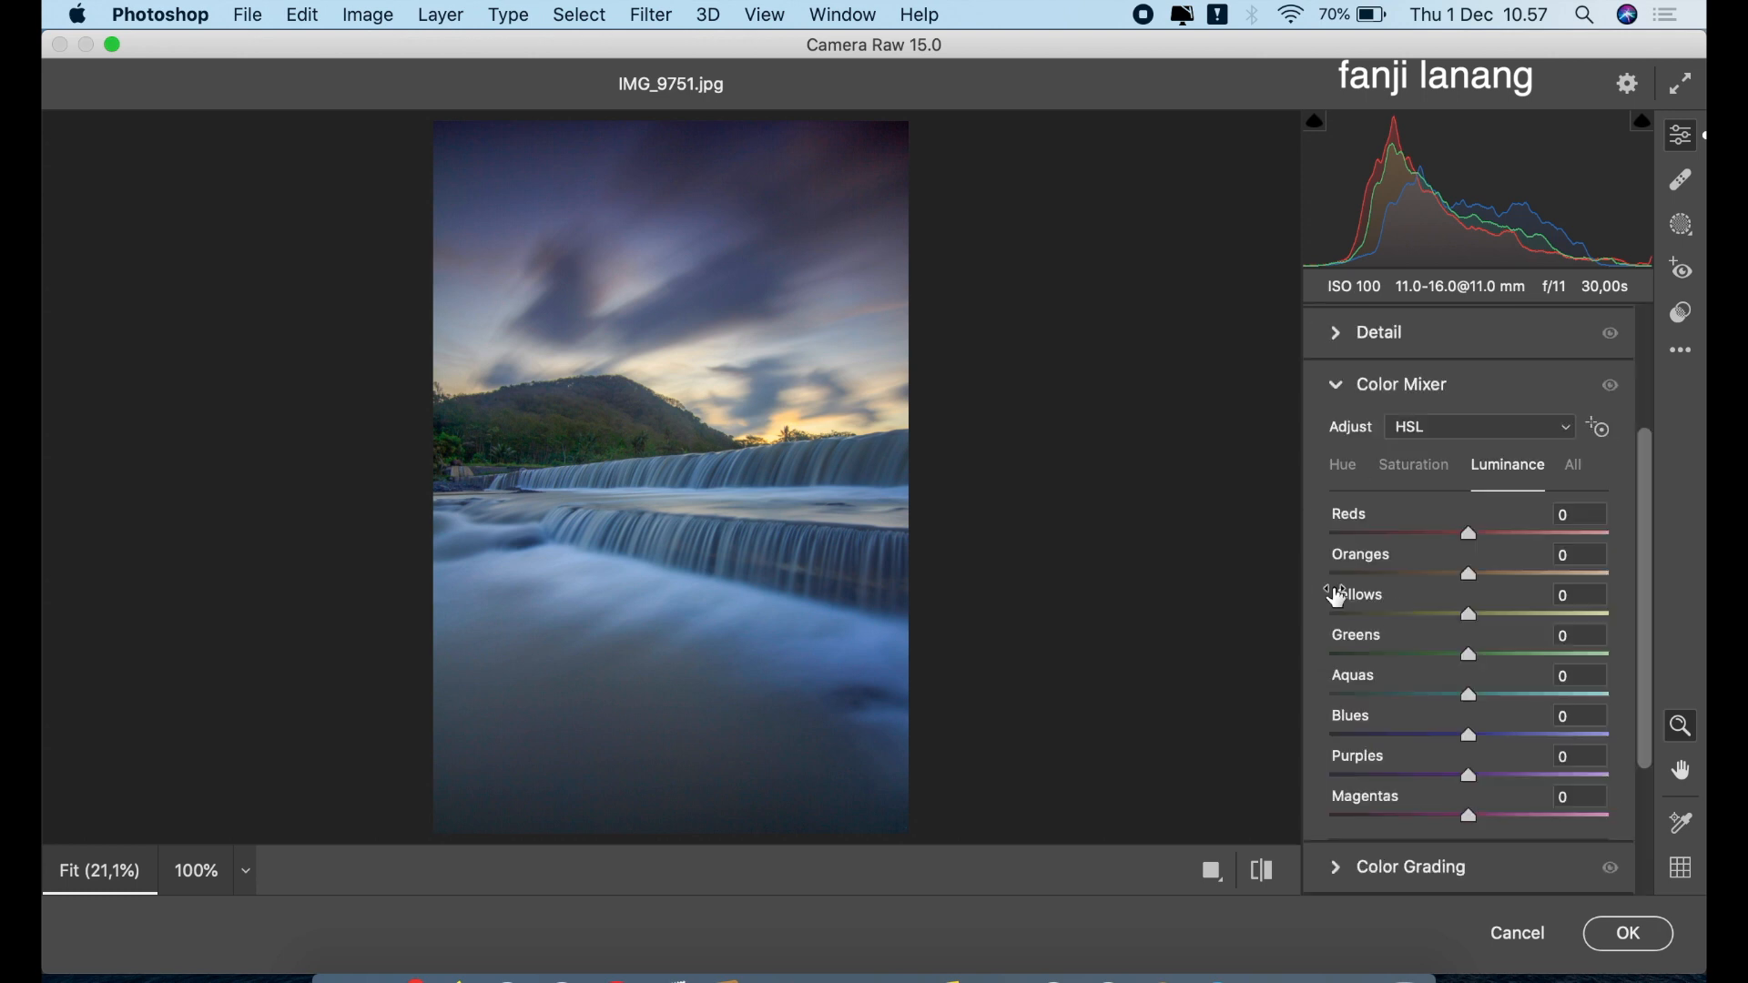
click(1346, 469)
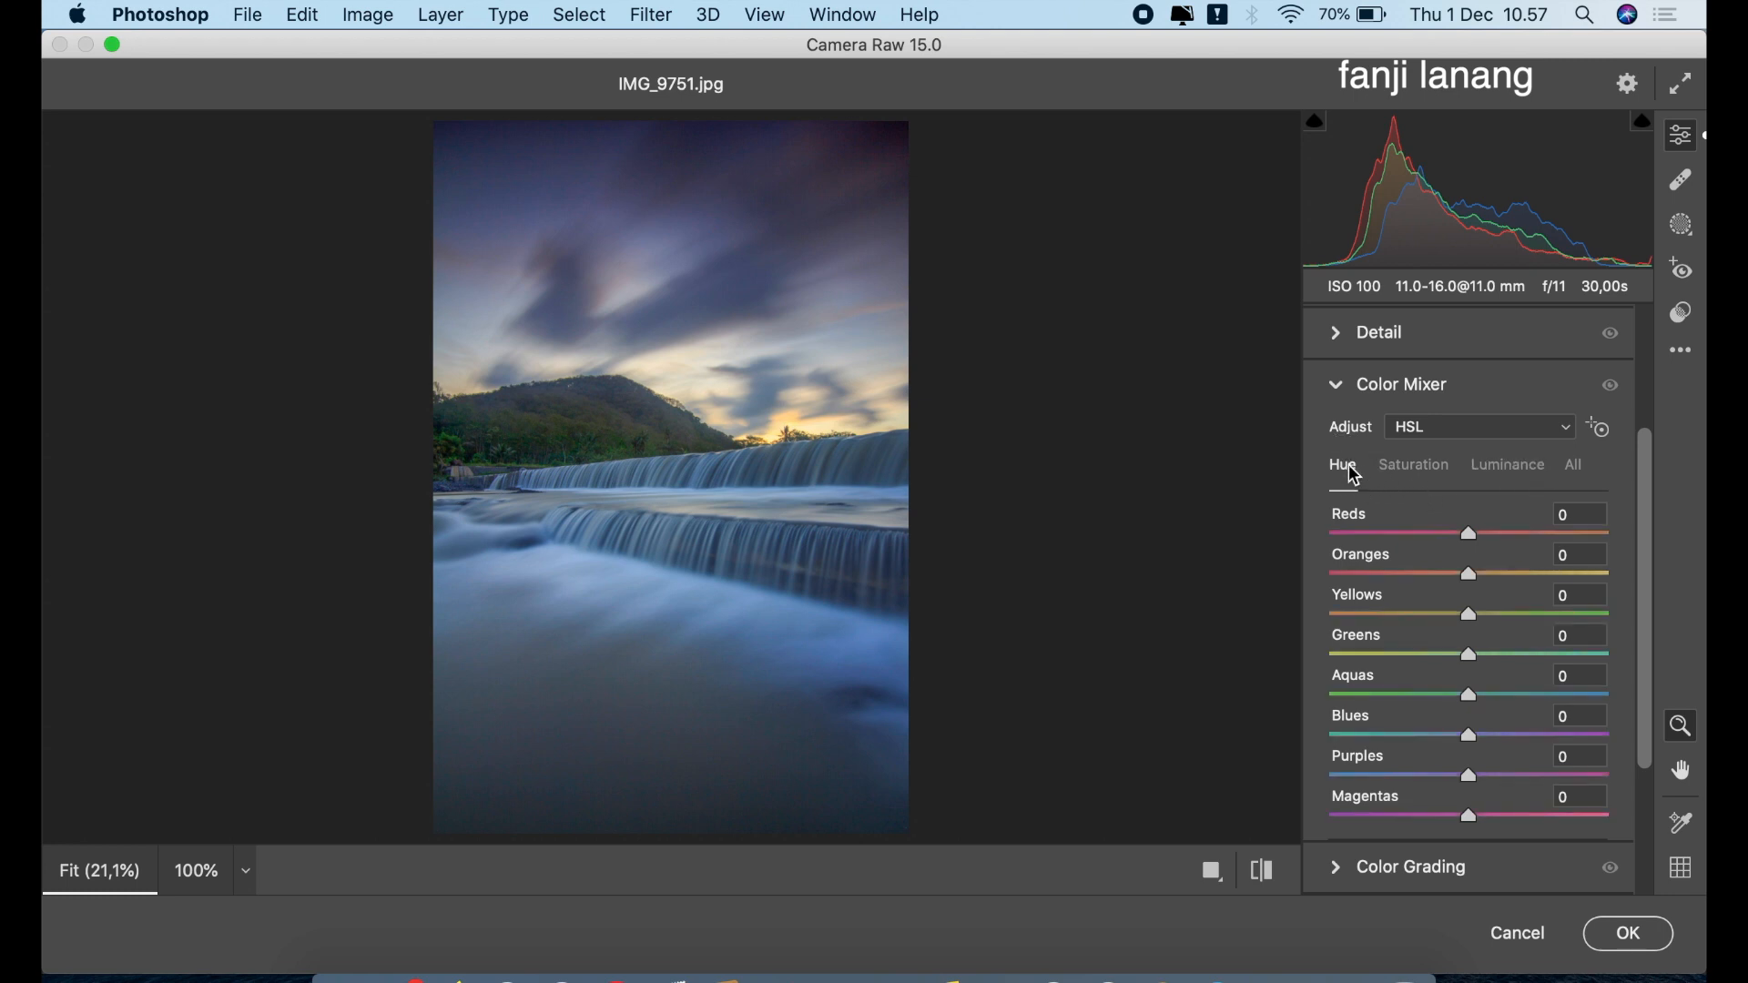
drag(1459, 617, 1446, 618)
click(1462, 578)
drag(1468, 585, 1453, 610)
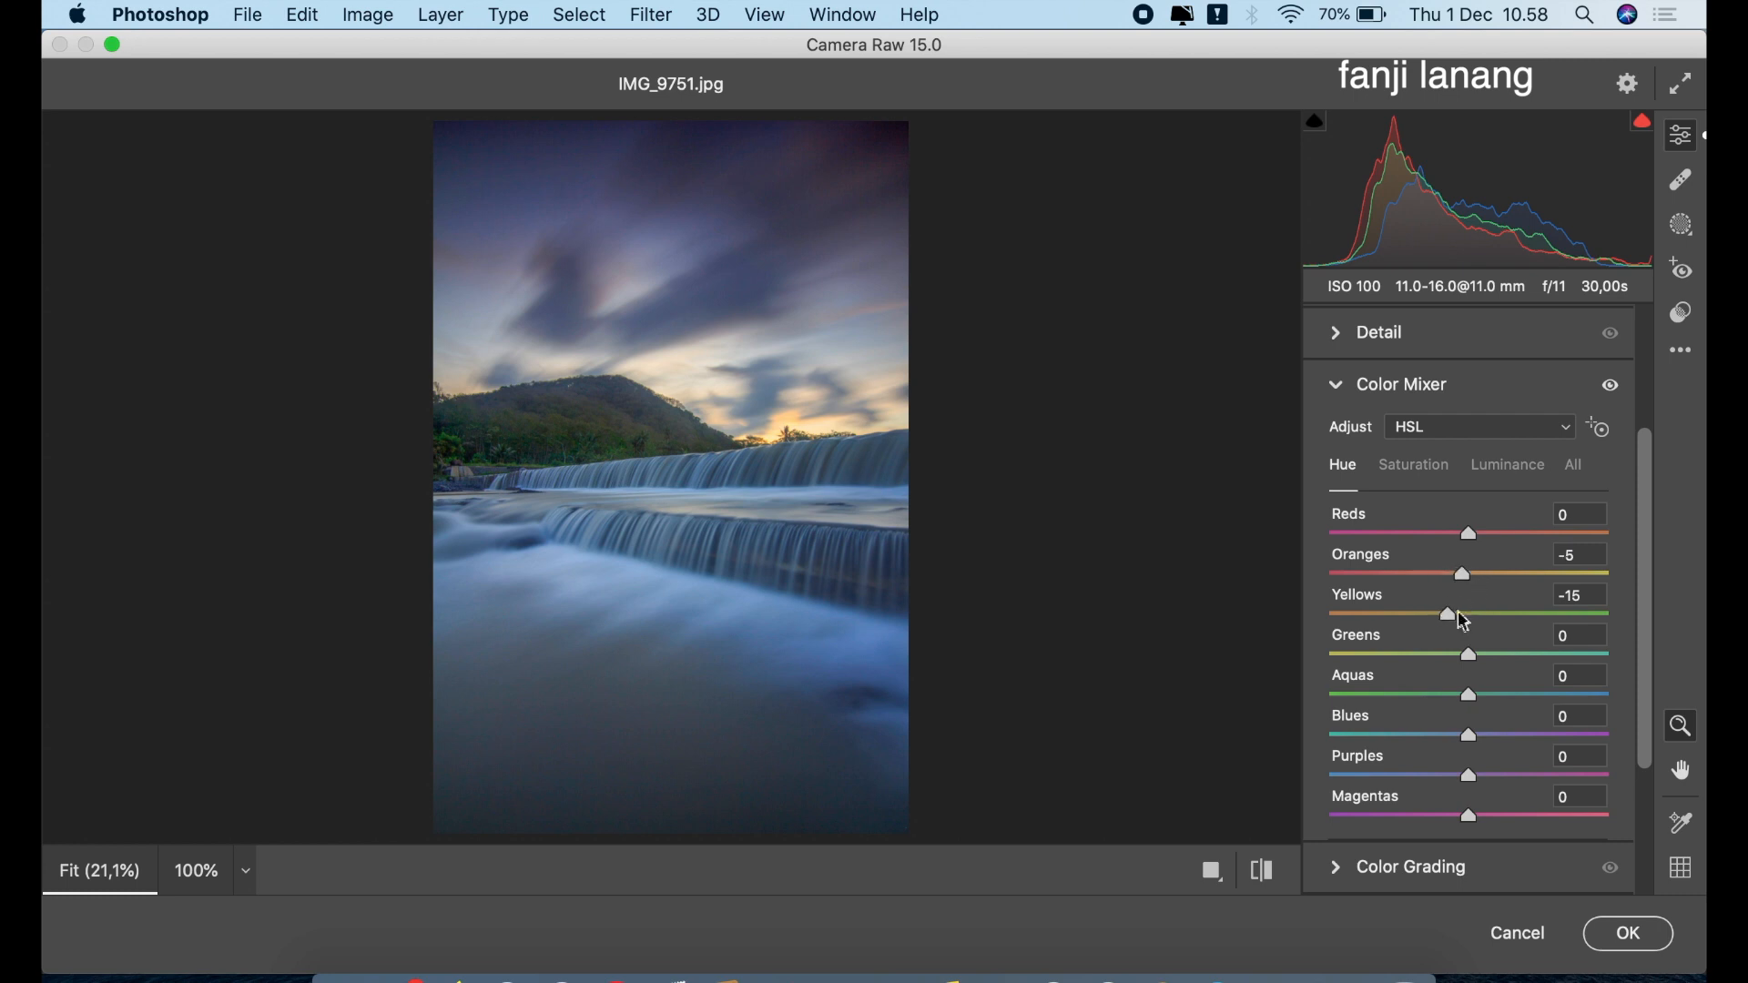
drag(1470, 702, 1504, 748)
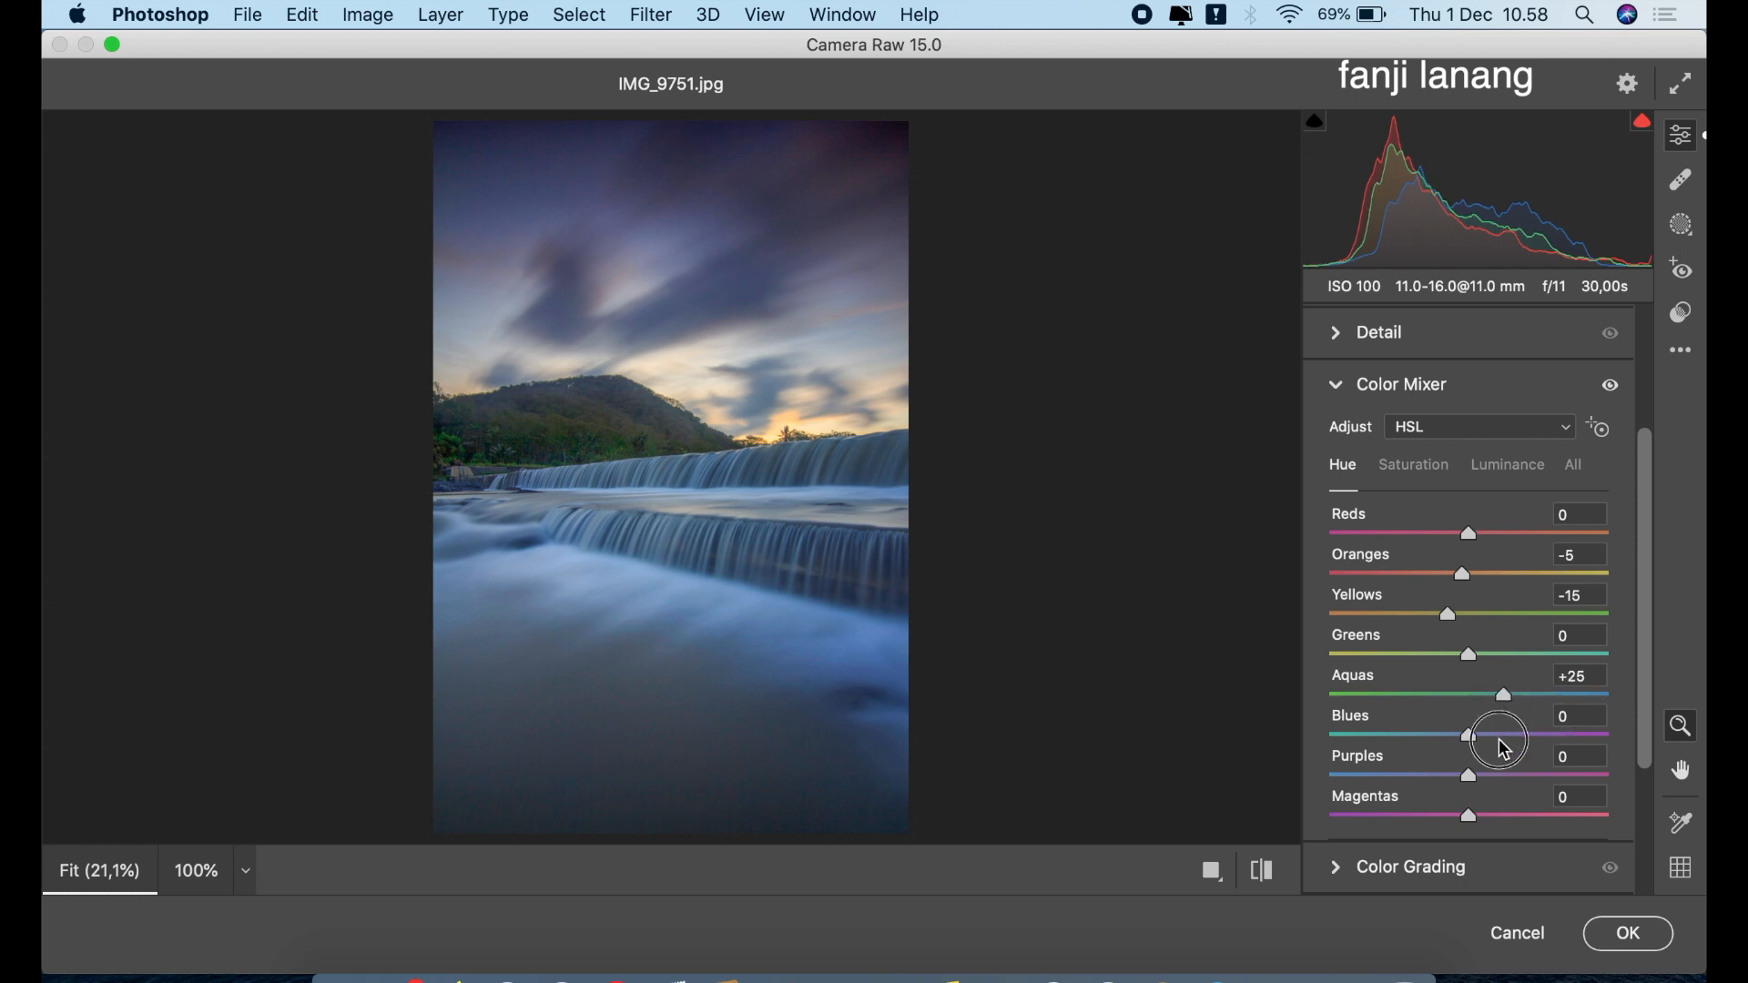
drag(1475, 664, 1484, 676)
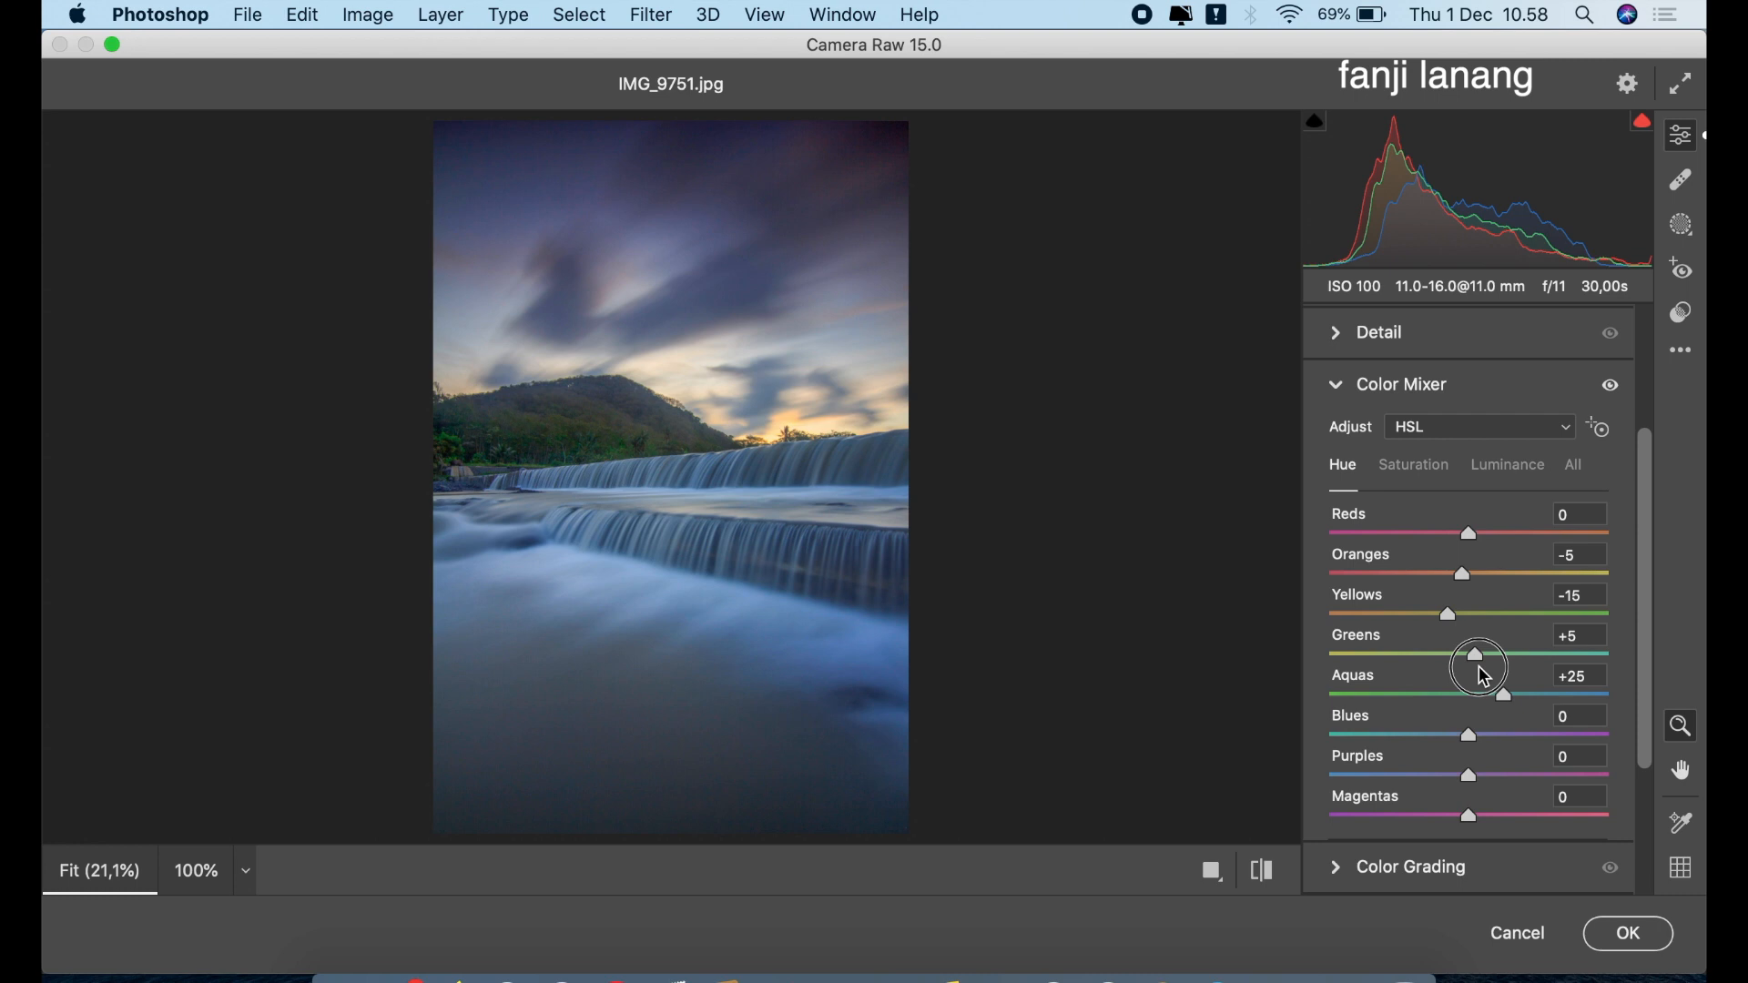
Set the Color Mixer saturation to +66 for Yellows and +40 for Greens
click(1410, 464)
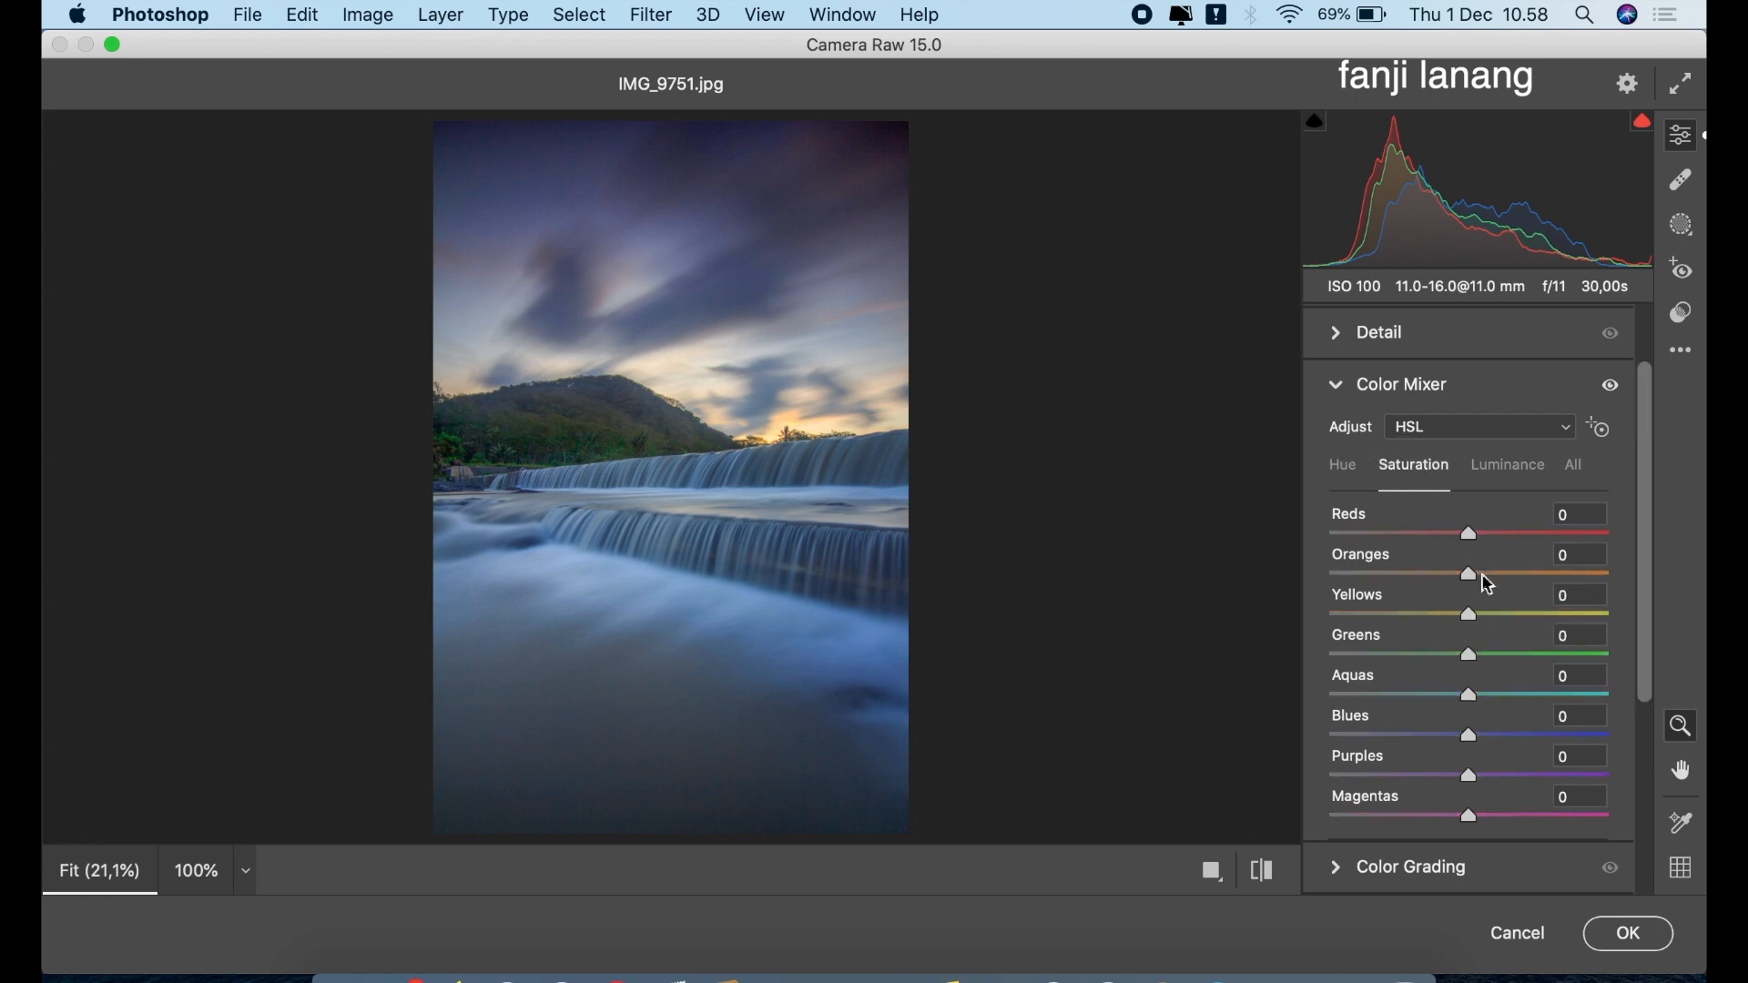
drag(1475, 615, 1566, 653)
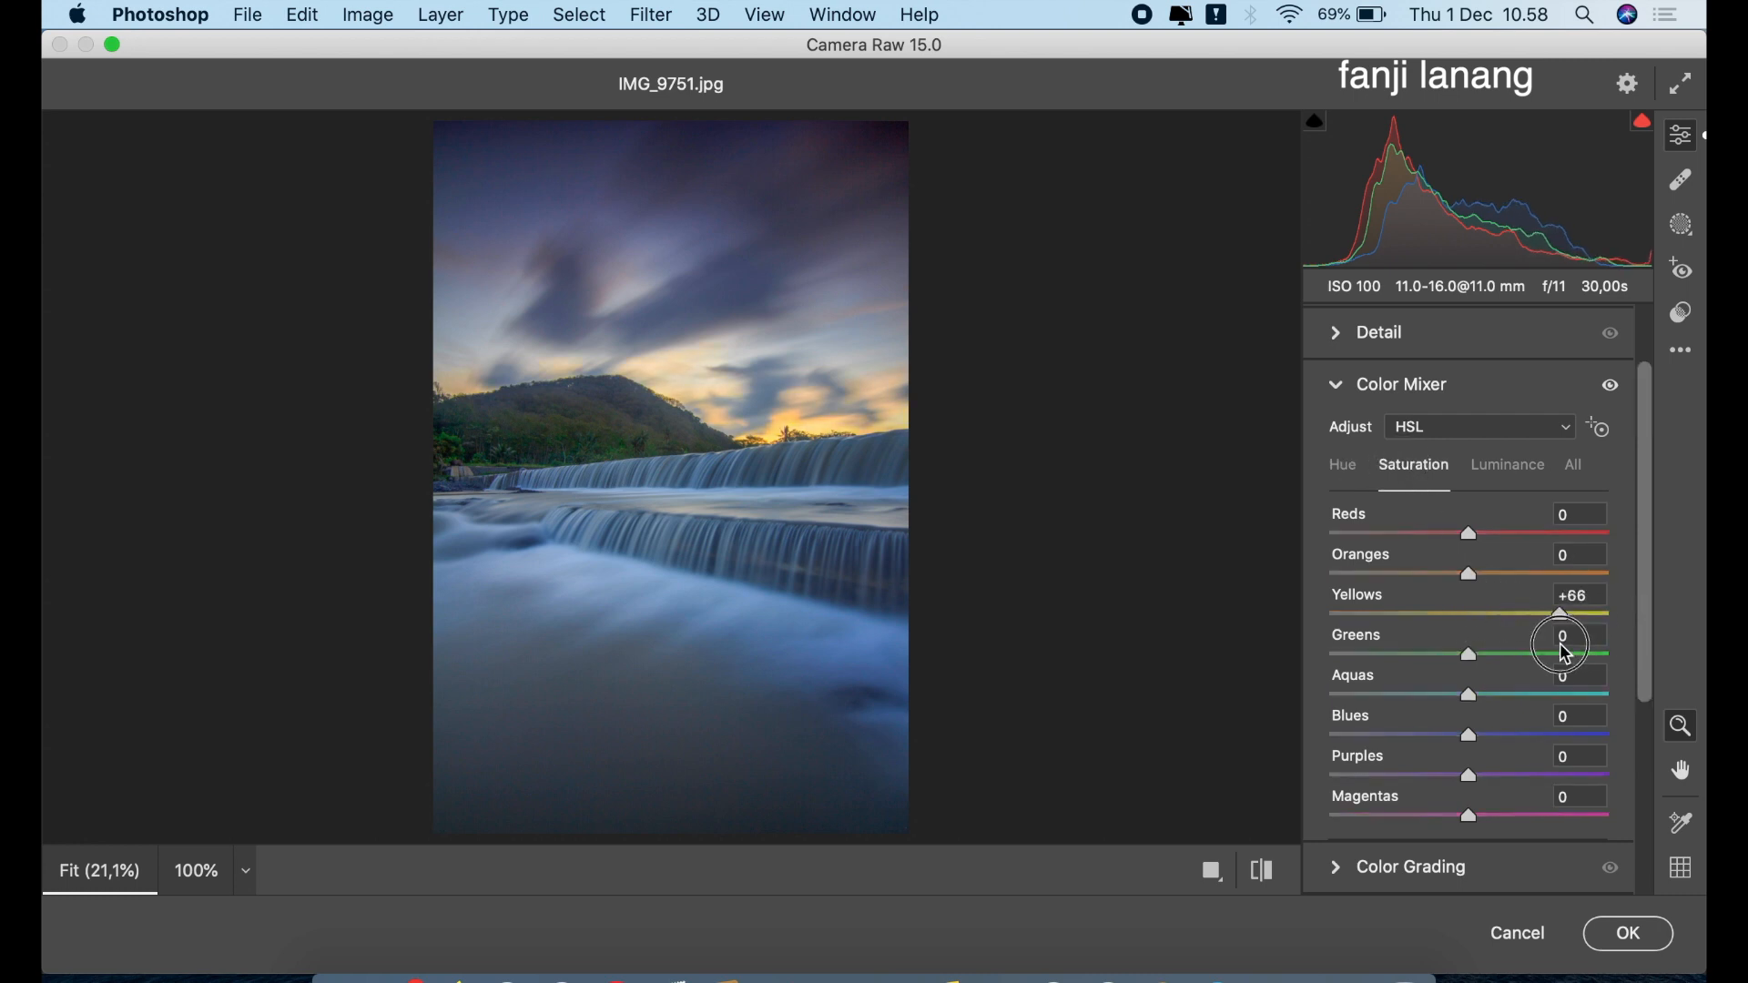
click(1529, 656)
drag(1528, 656, 1524, 659)
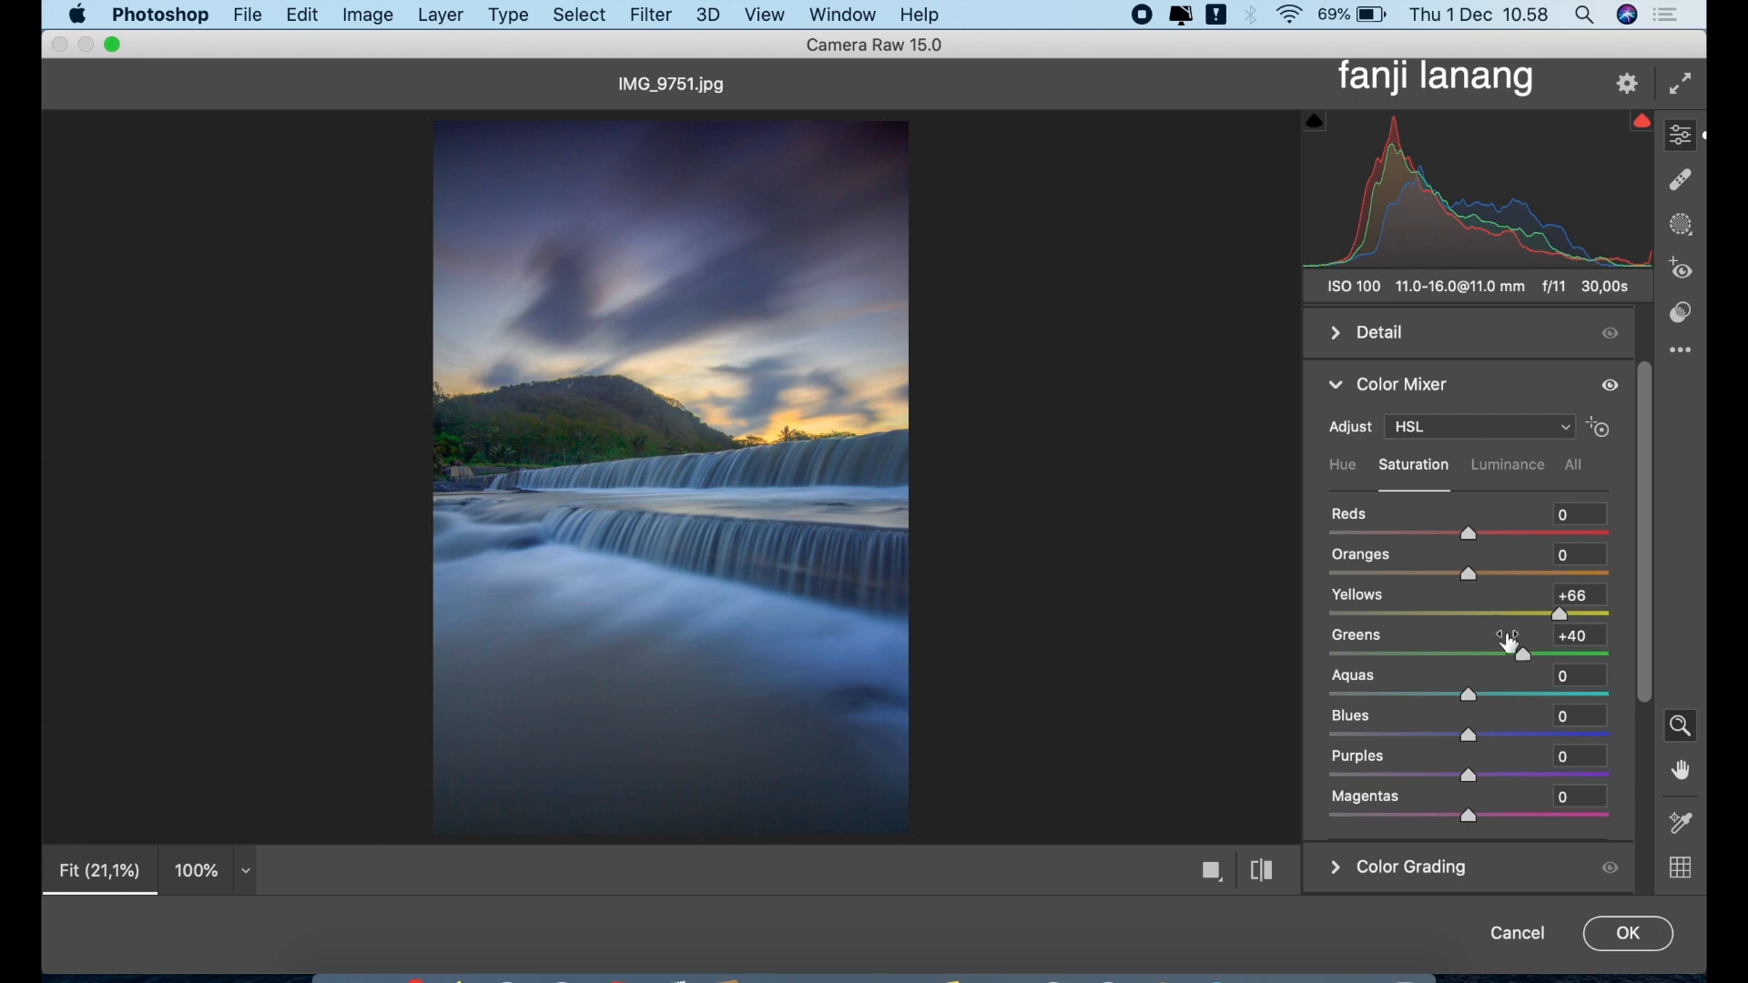
Raise the luminance of the Oranges slightly in the Color Mixer
click(1508, 467)
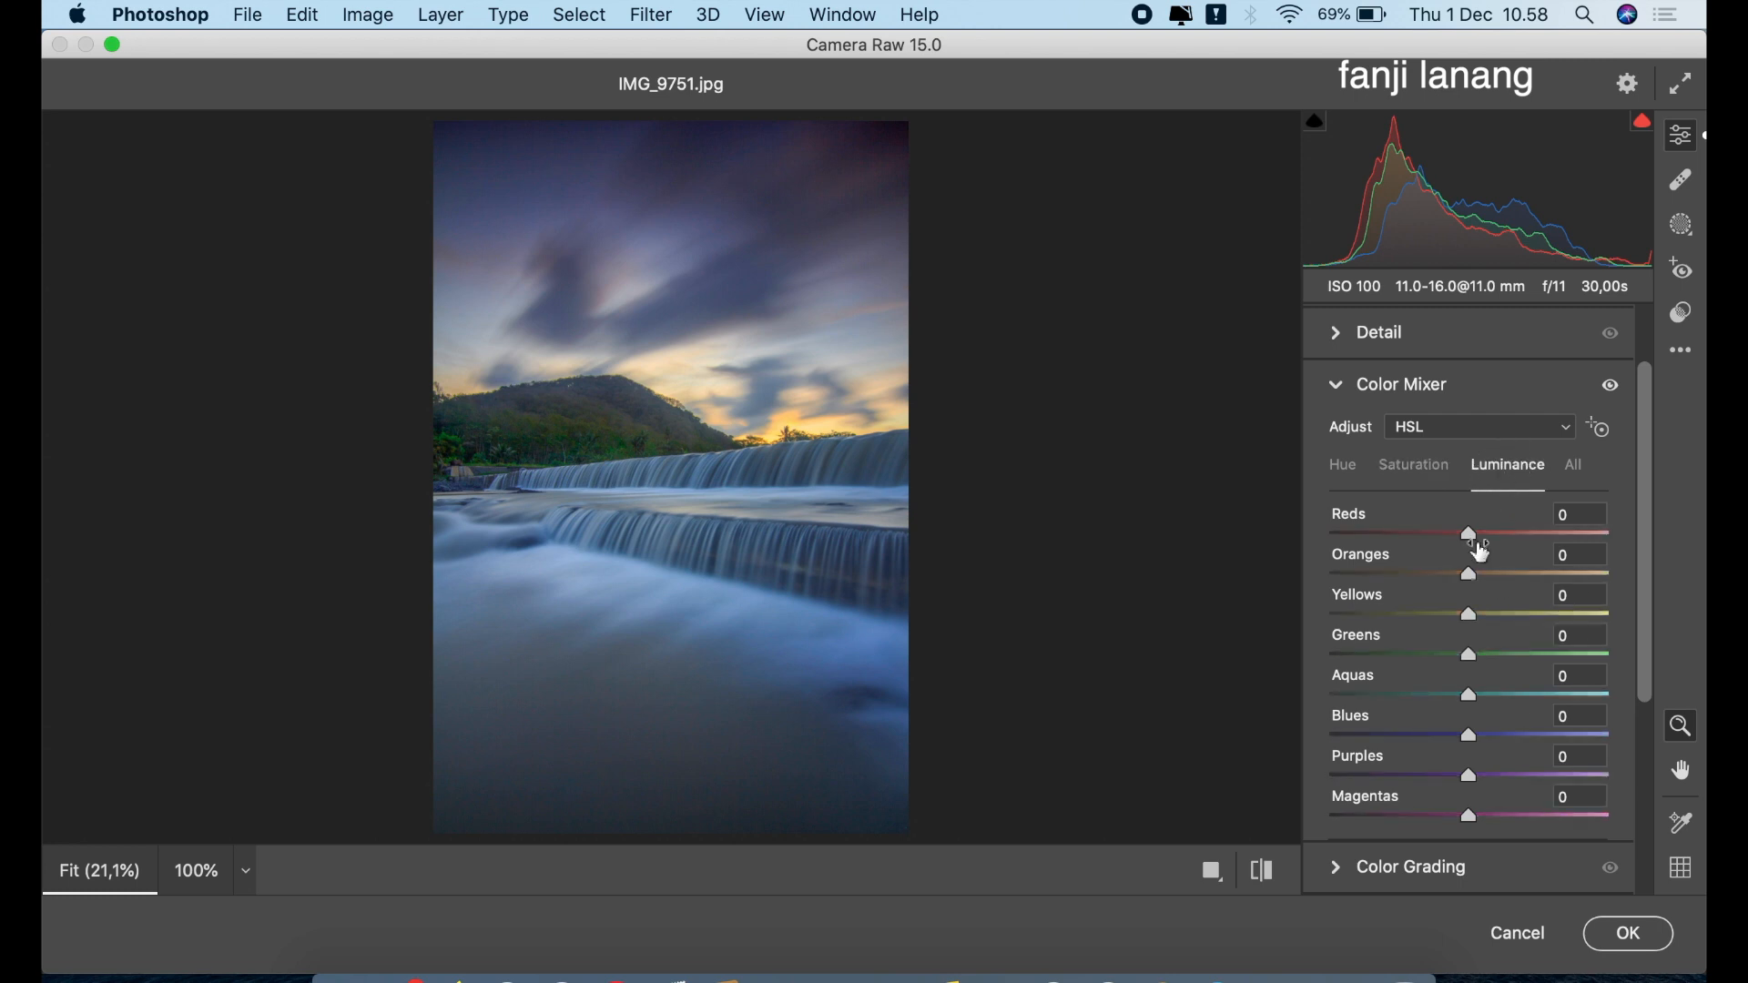
drag(1476, 588, 1488, 593)
click(1346, 387)
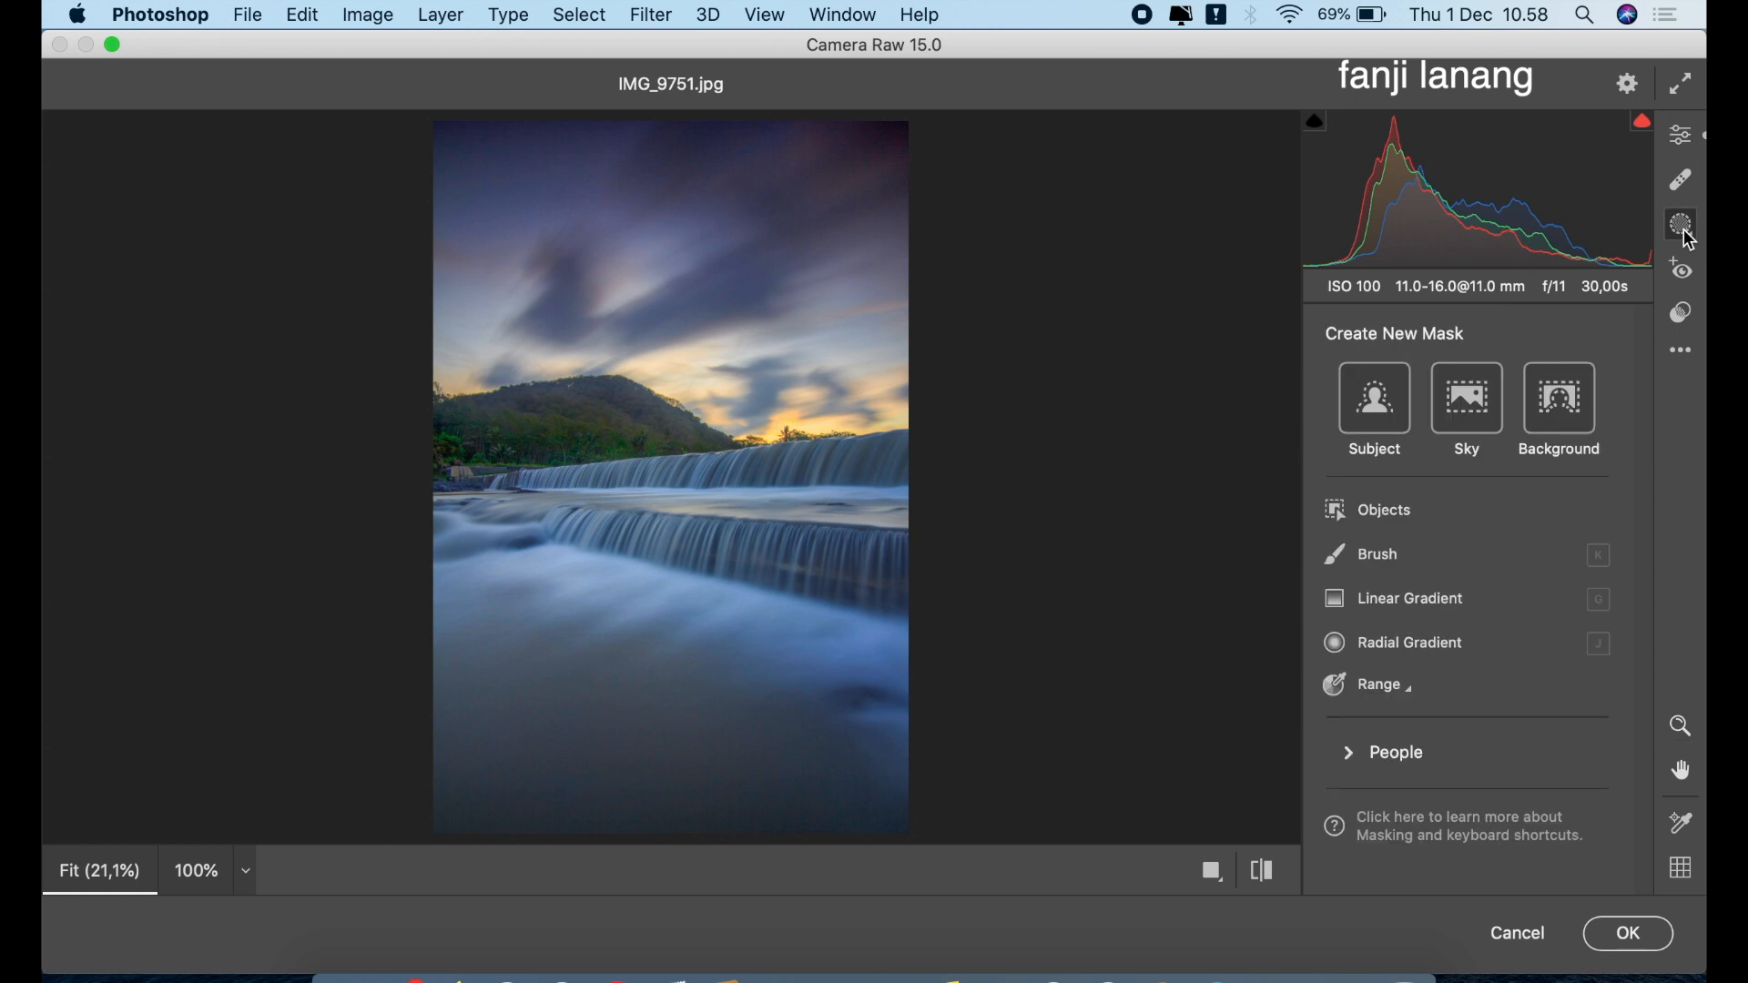
Create a radial gradient mask with the overlay hidden, as a wide, tilted ellipse over the waterfall
click(1437, 644)
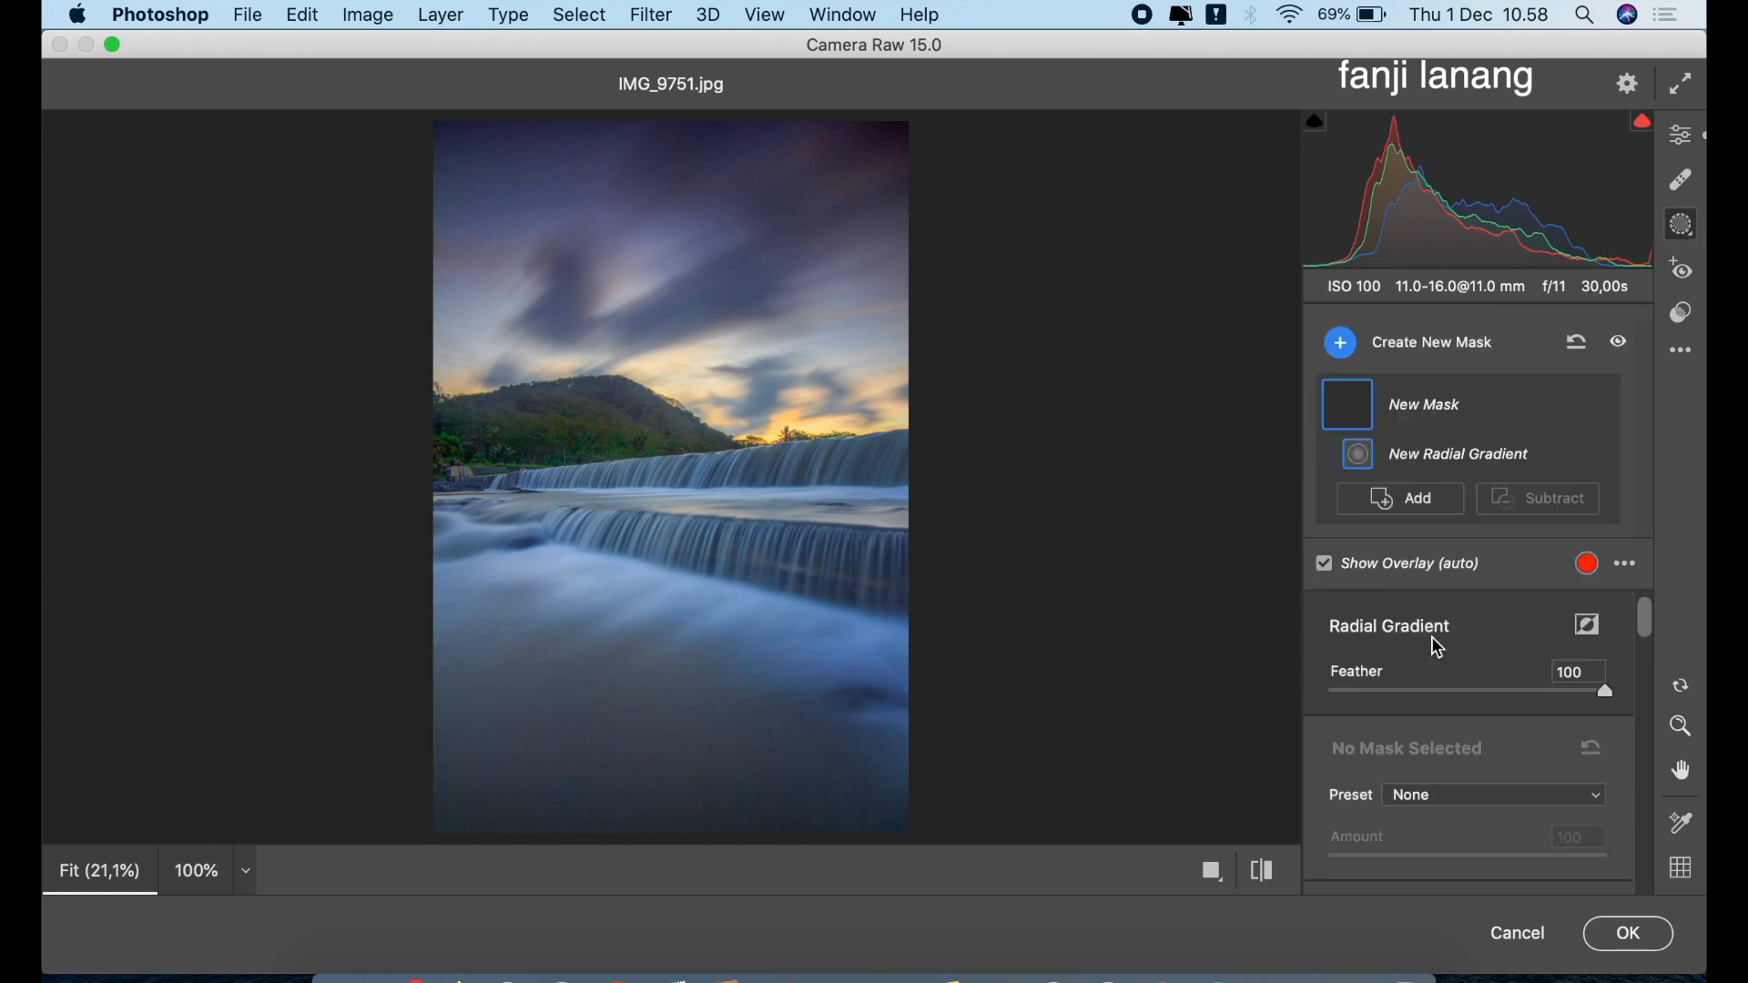
click(1344, 568)
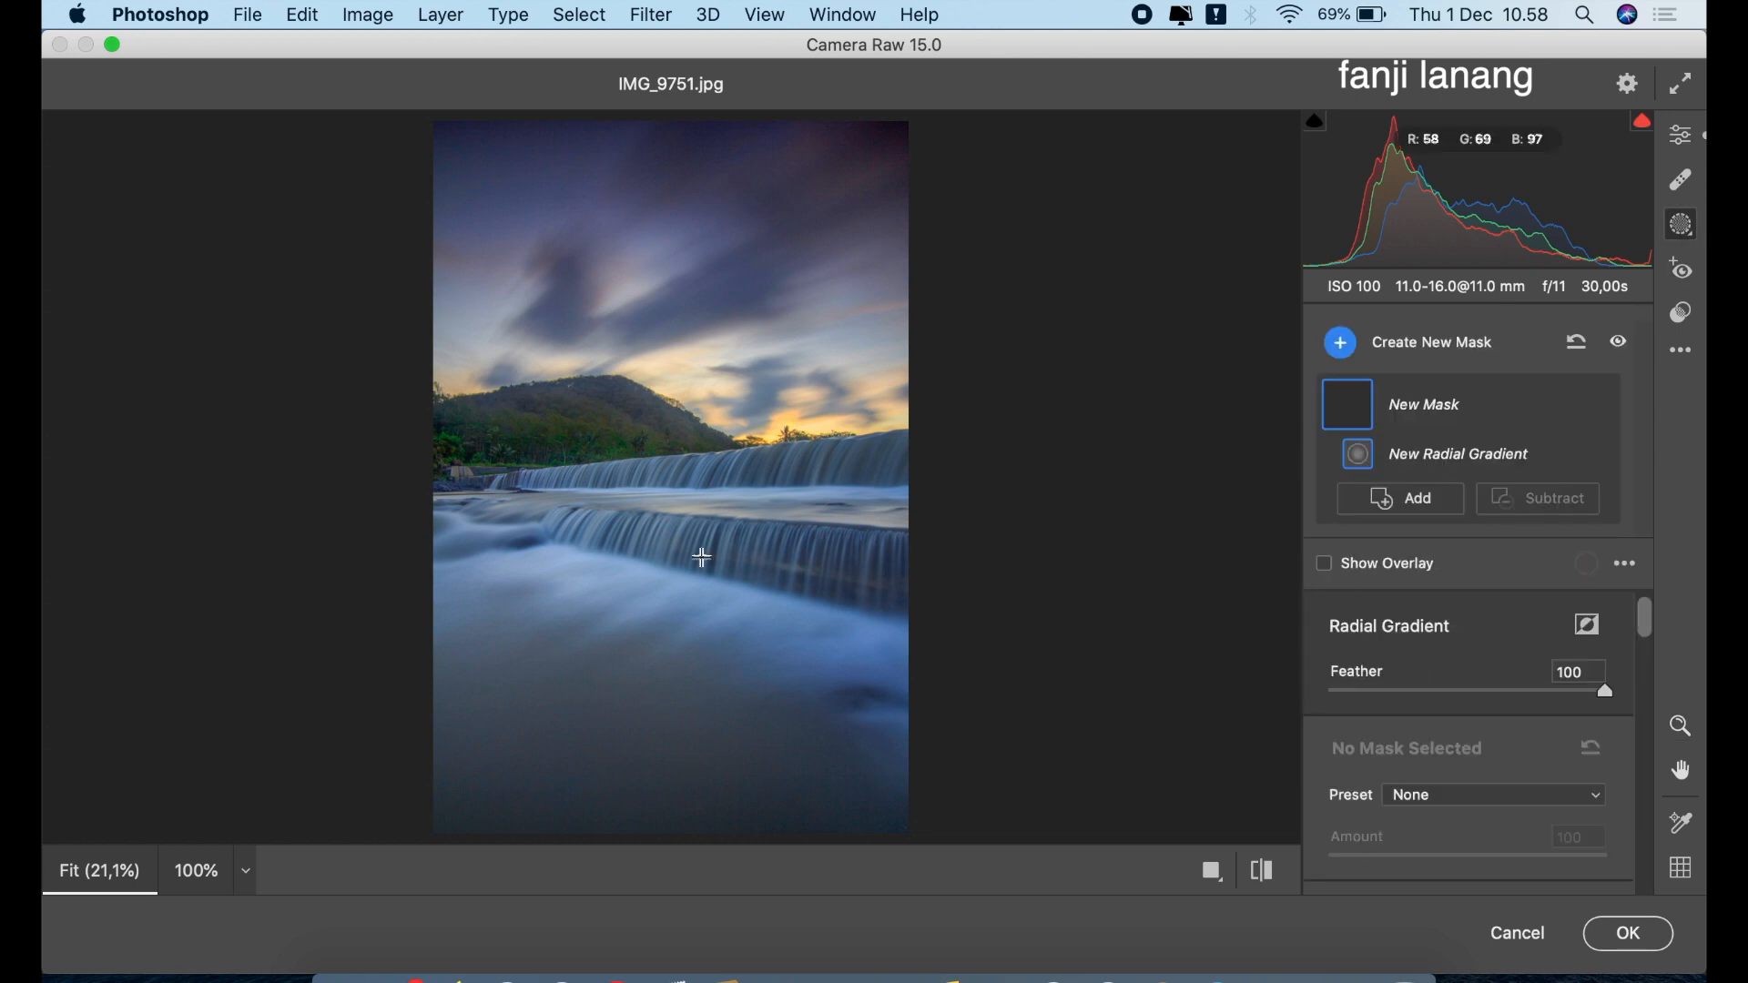
drag(694, 537, 889, 581)
drag(987, 536, 1027, 598)
drag(831, 573, 852, 579)
Set the waterfall mask's light to Exposure +0,50, Contrast +15, Highlights +35, Shadows +100, Whites +100 and Blacks -33
drag(1644, 617, 1644, 658)
drag(1469, 681, 1699, 813)
drag(1472, 849, 1686, 841)
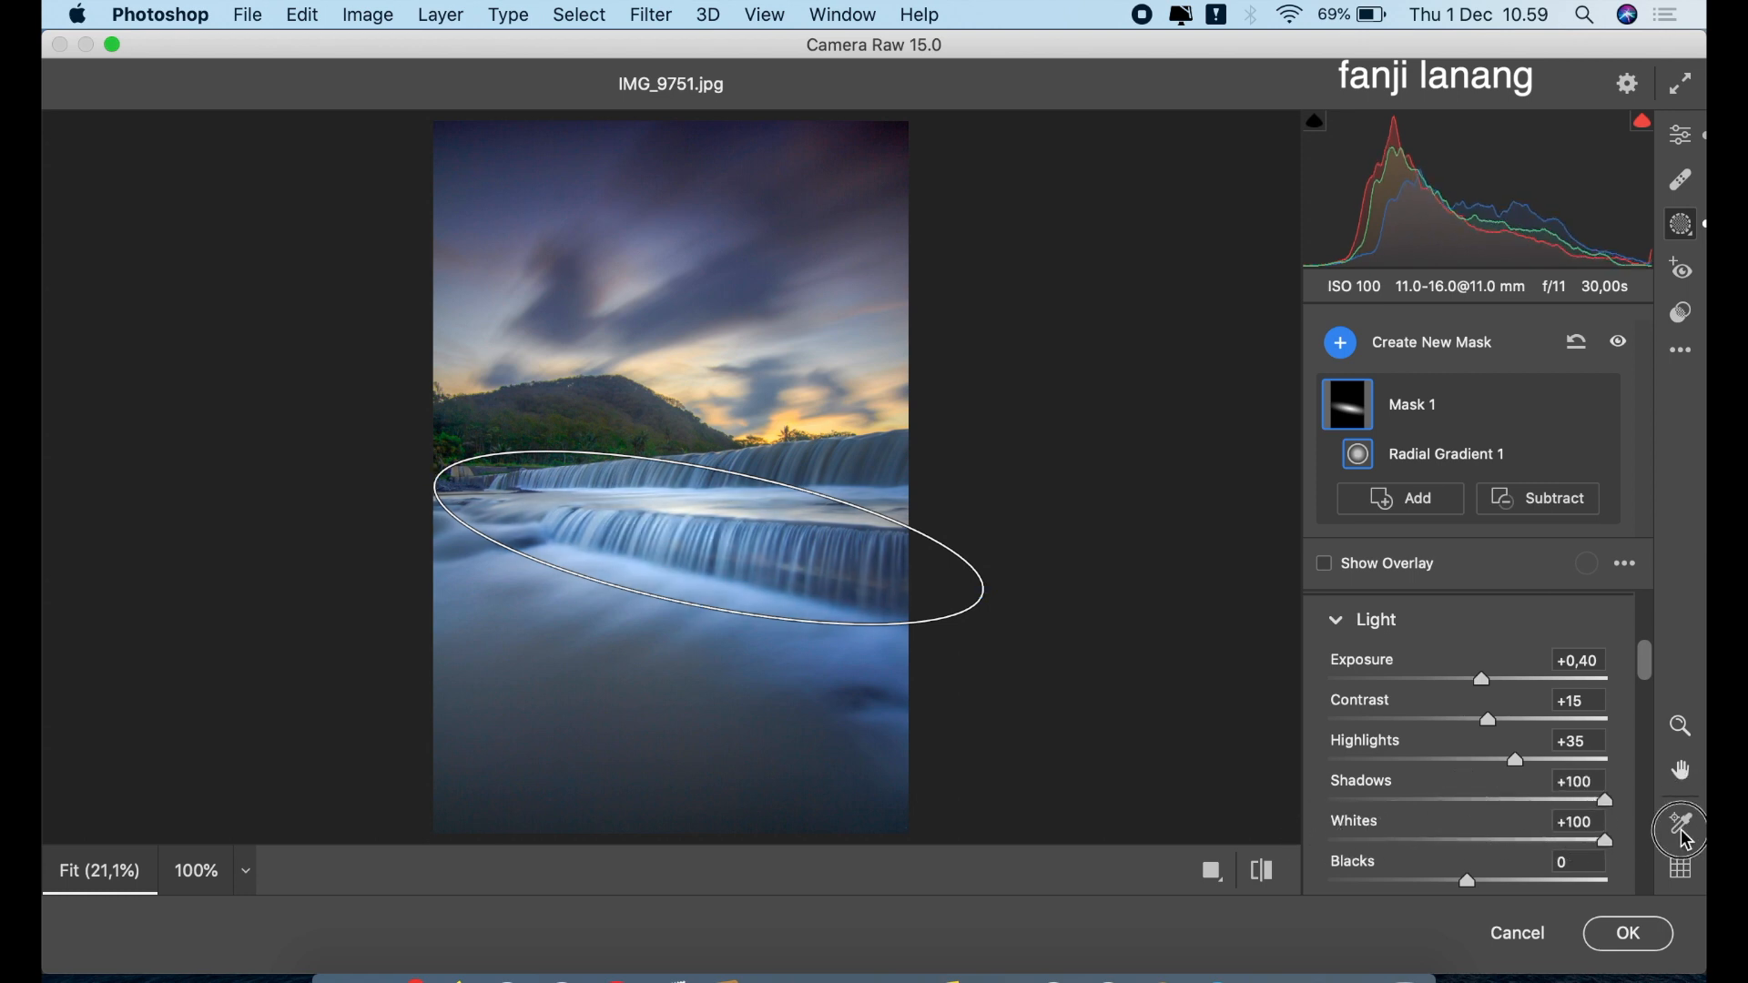
drag(1484, 884, 1423, 885)
drag(1484, 685, 1486, 681)
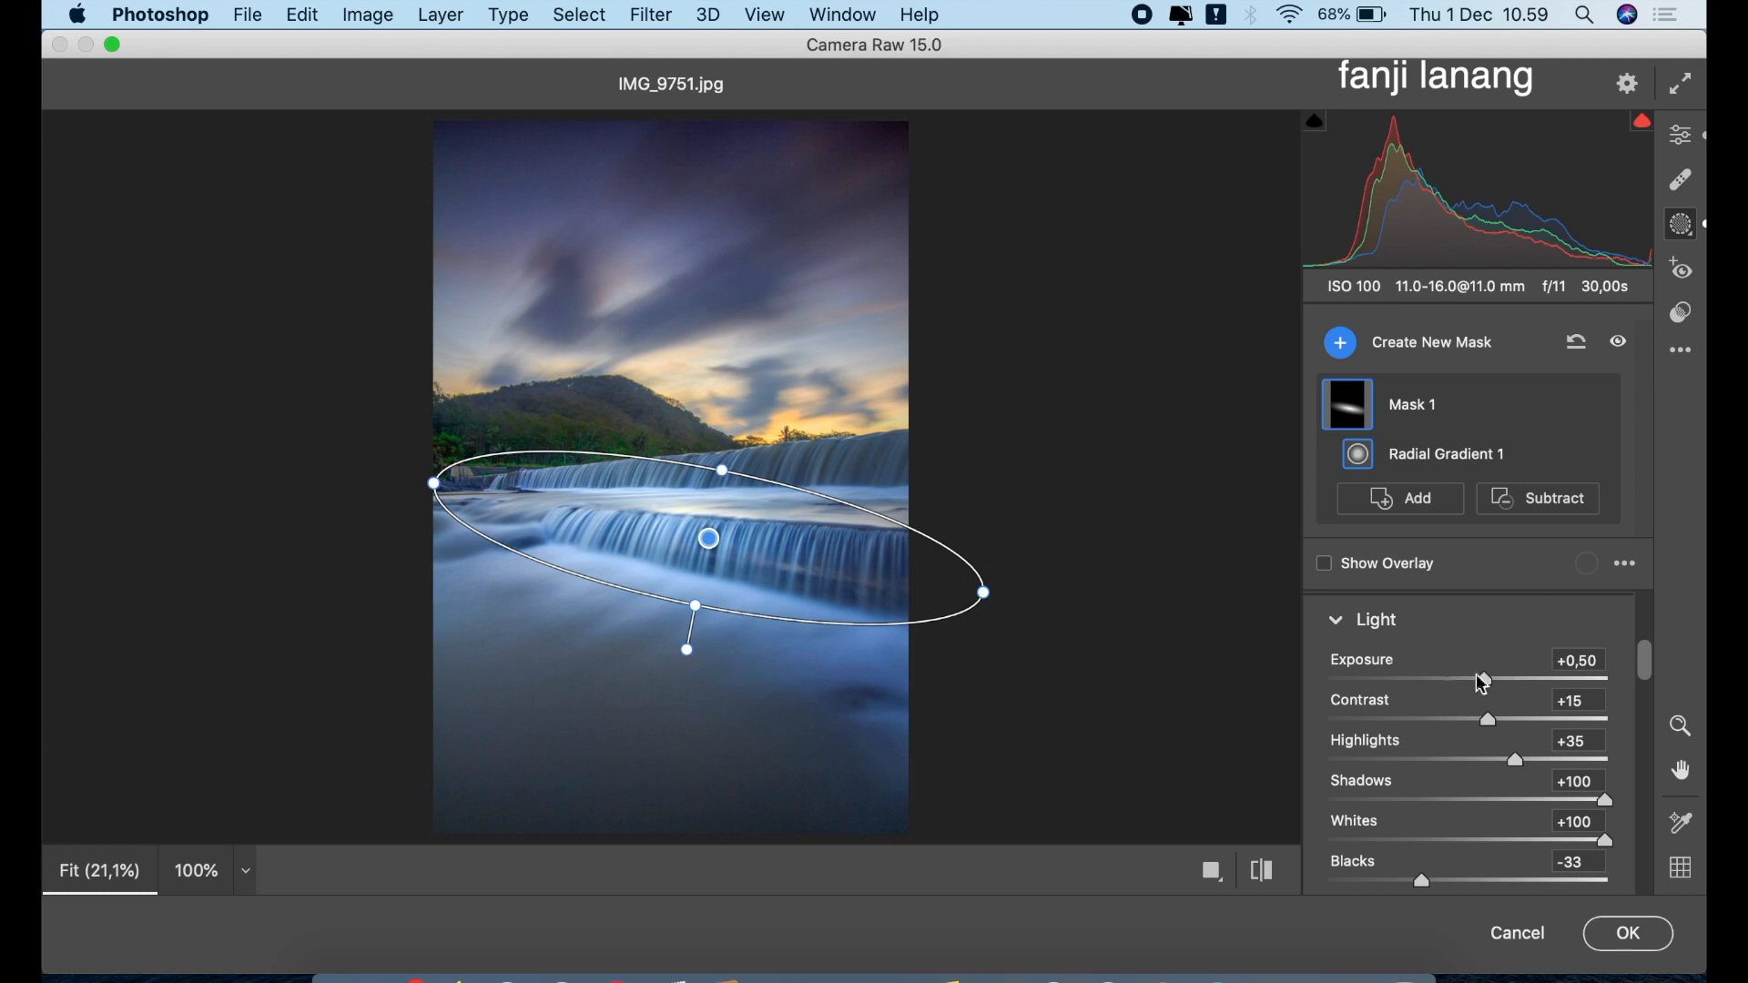
Widen and reposition the radial gradient across the waterfall and set the mask's Saturation to -55
drag(988, 591, 1111, 598)
drag(874, 571, 895, 579)
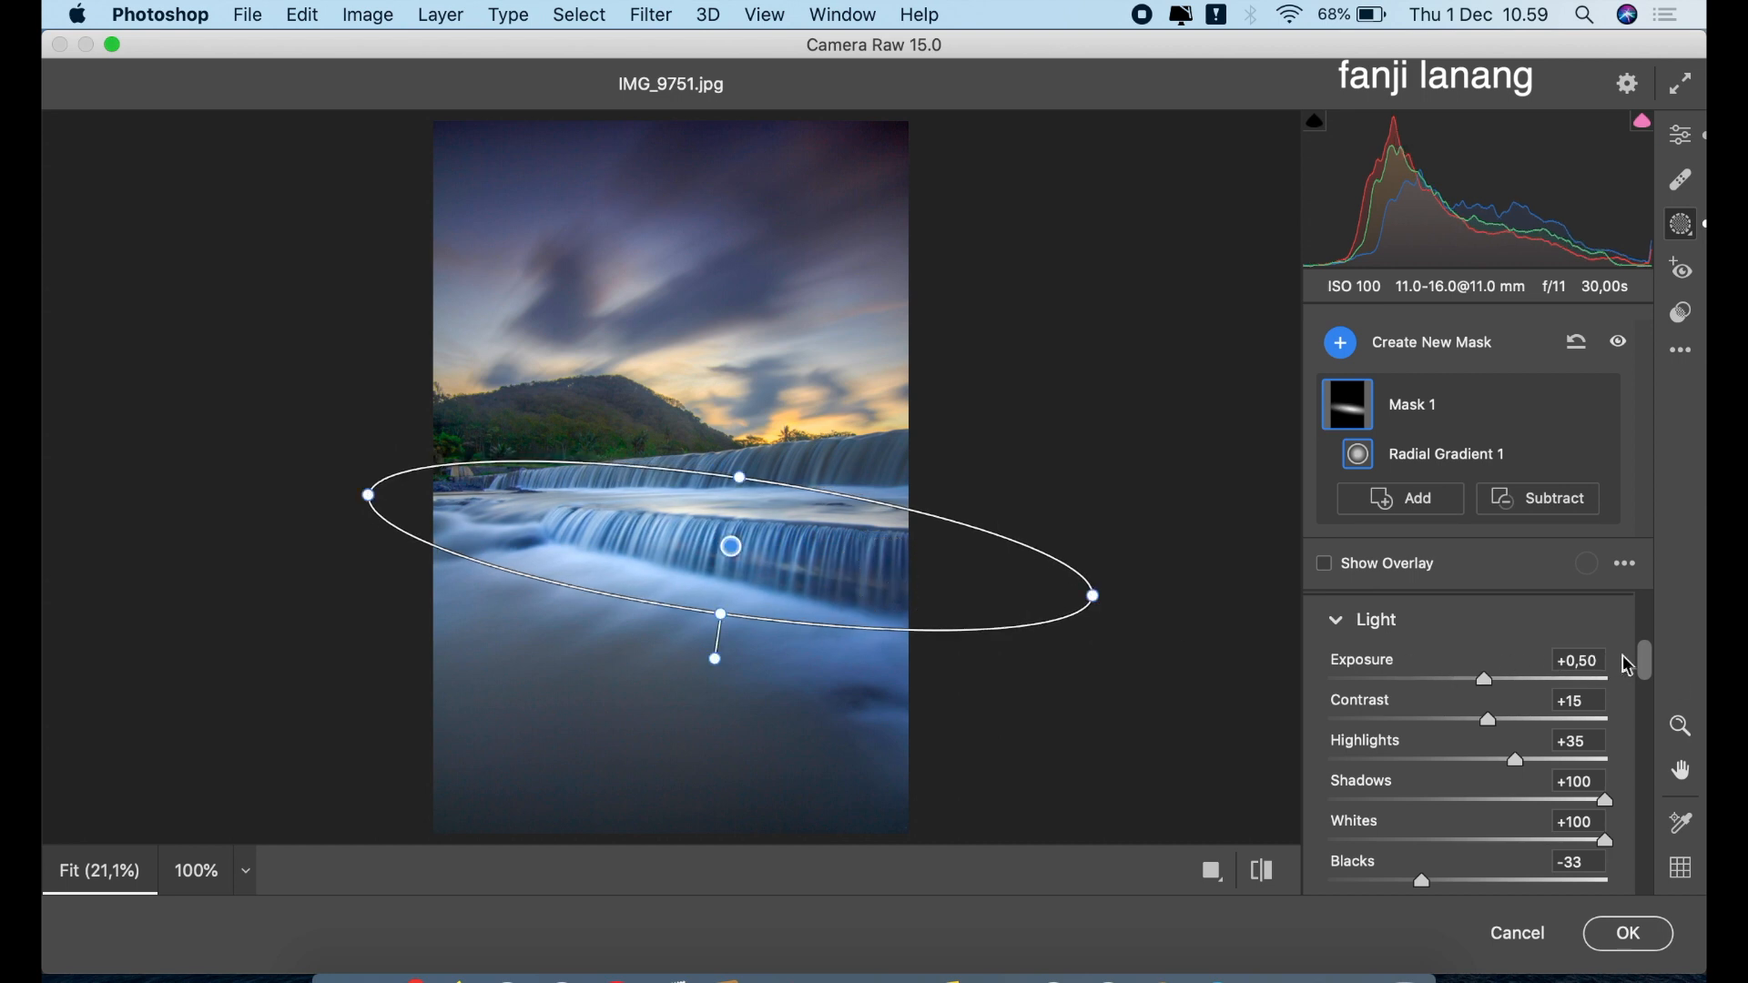
drag(1644, 662, 1539, 739)
drag(1452, 777, 1391, 774)
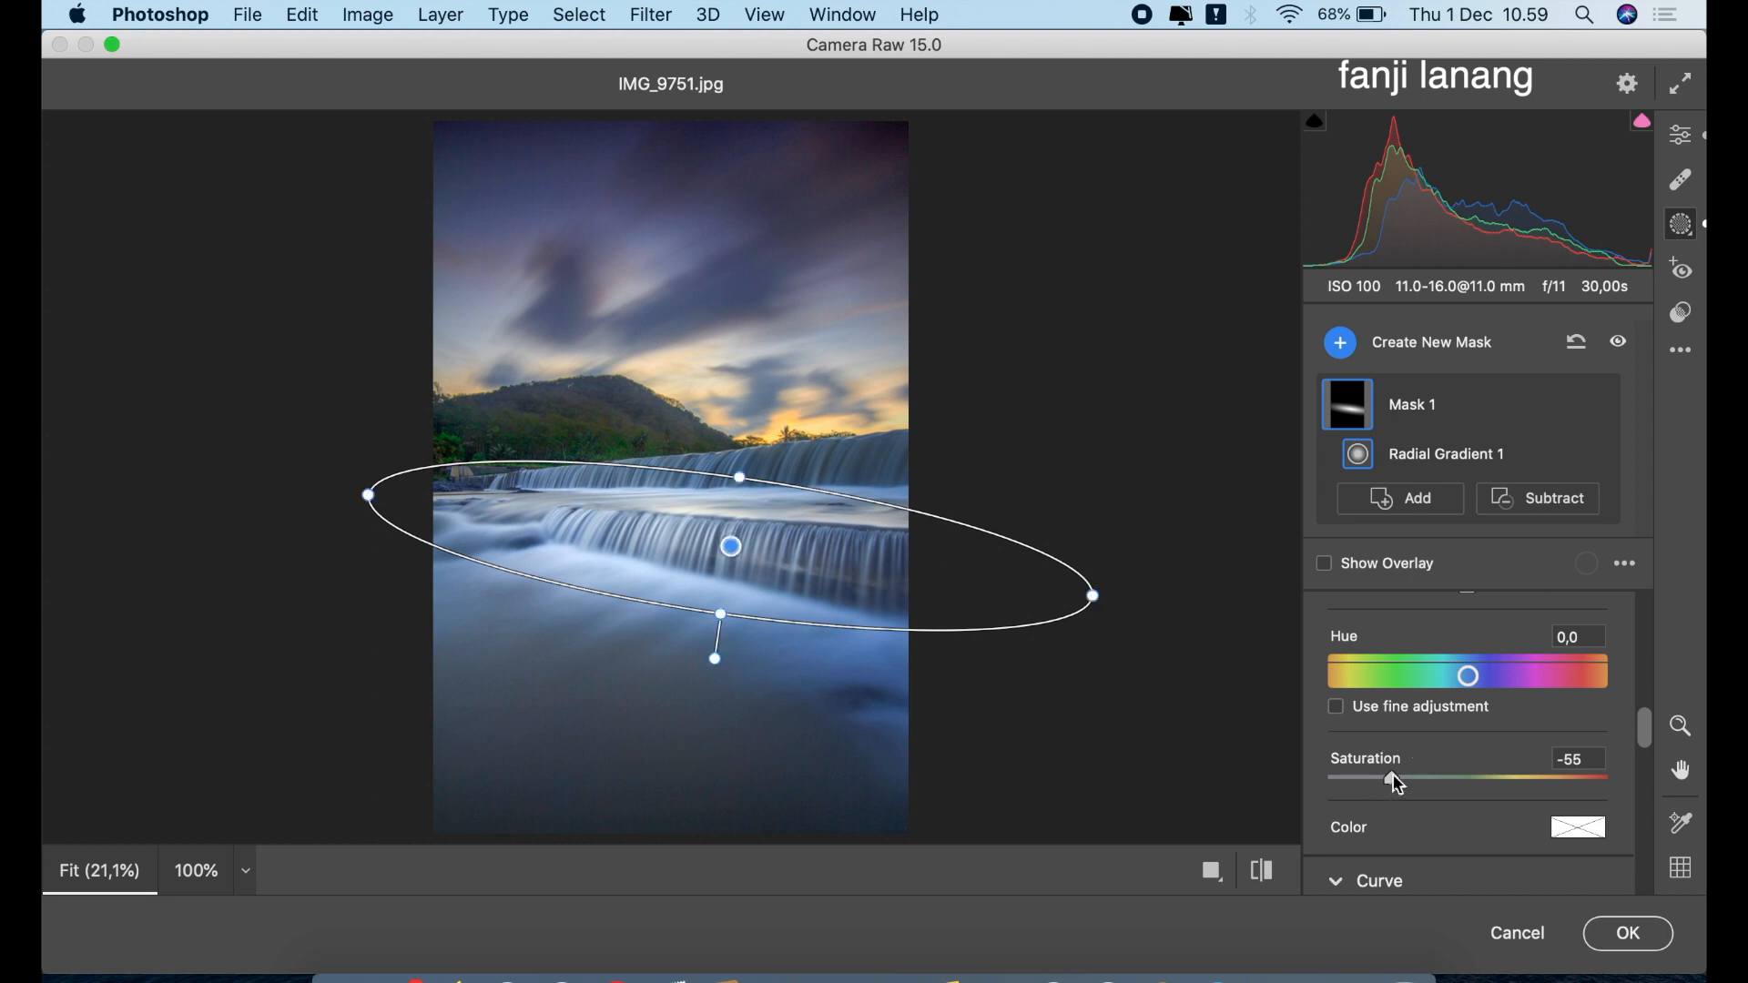
Stretch the waterfall's radial gradient farther beyond the photo's right edge, shift it slightly right, and return to the global edit settings
drag(1092, 601, 1198, 629)
drag(843, 591, 884, 596)
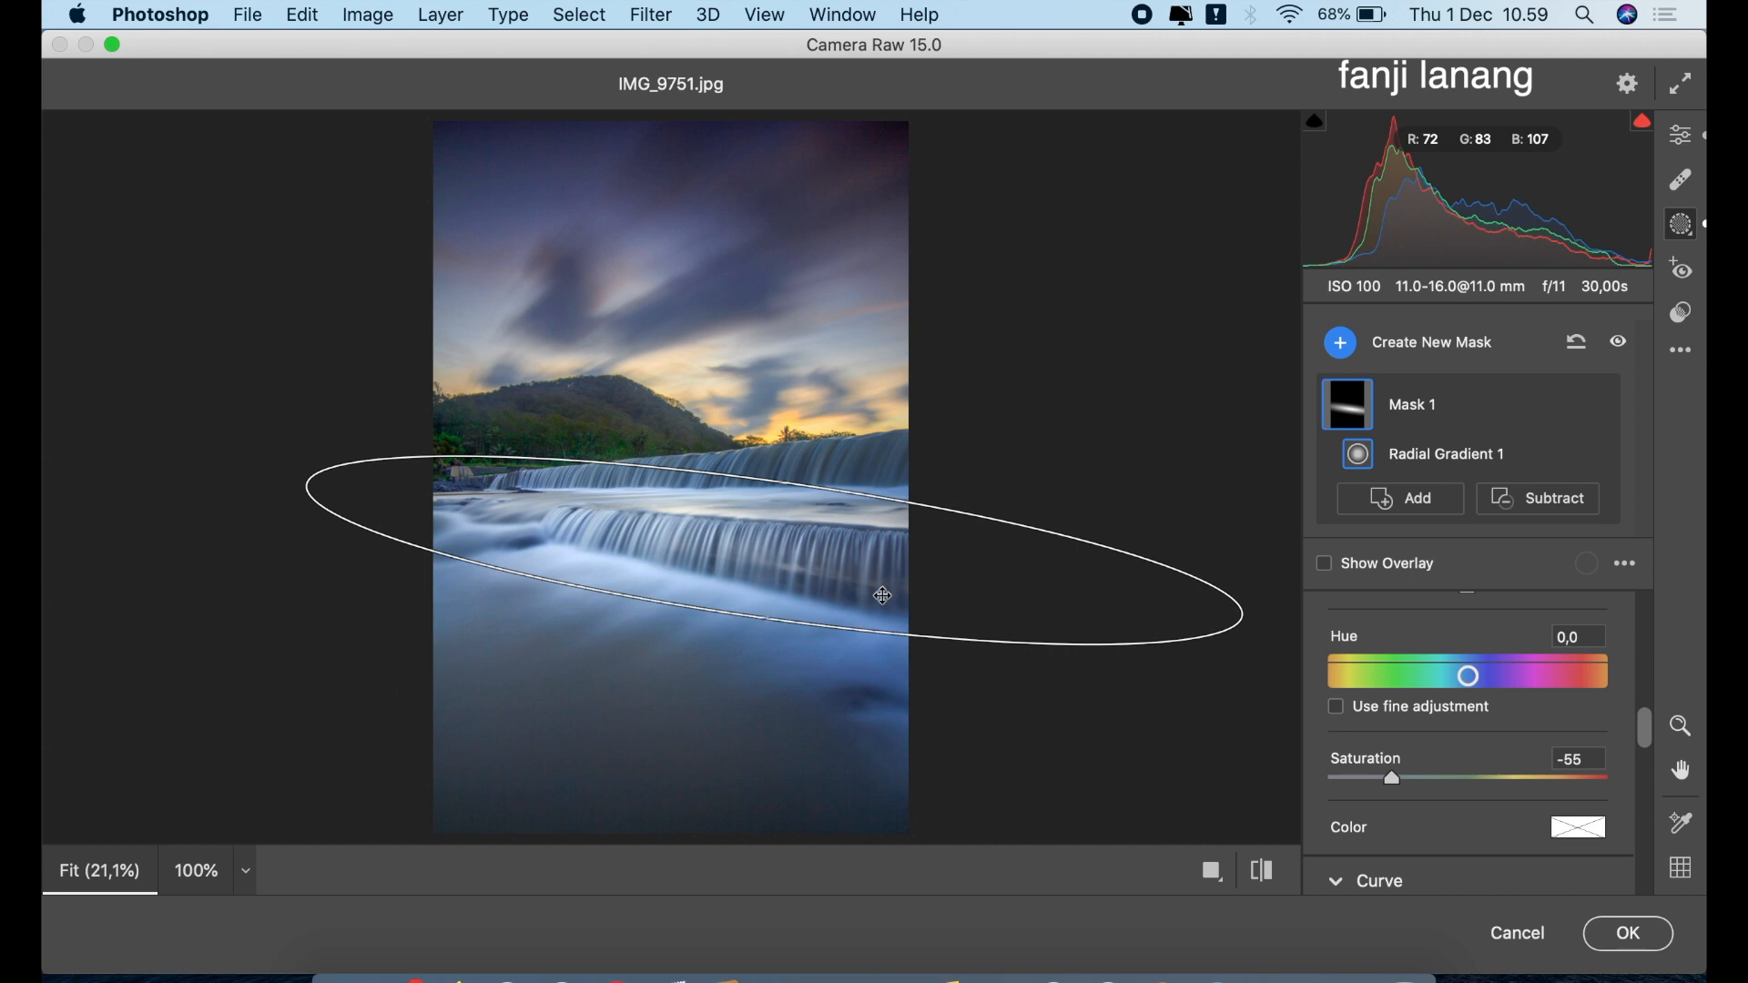
click(1686, 137)
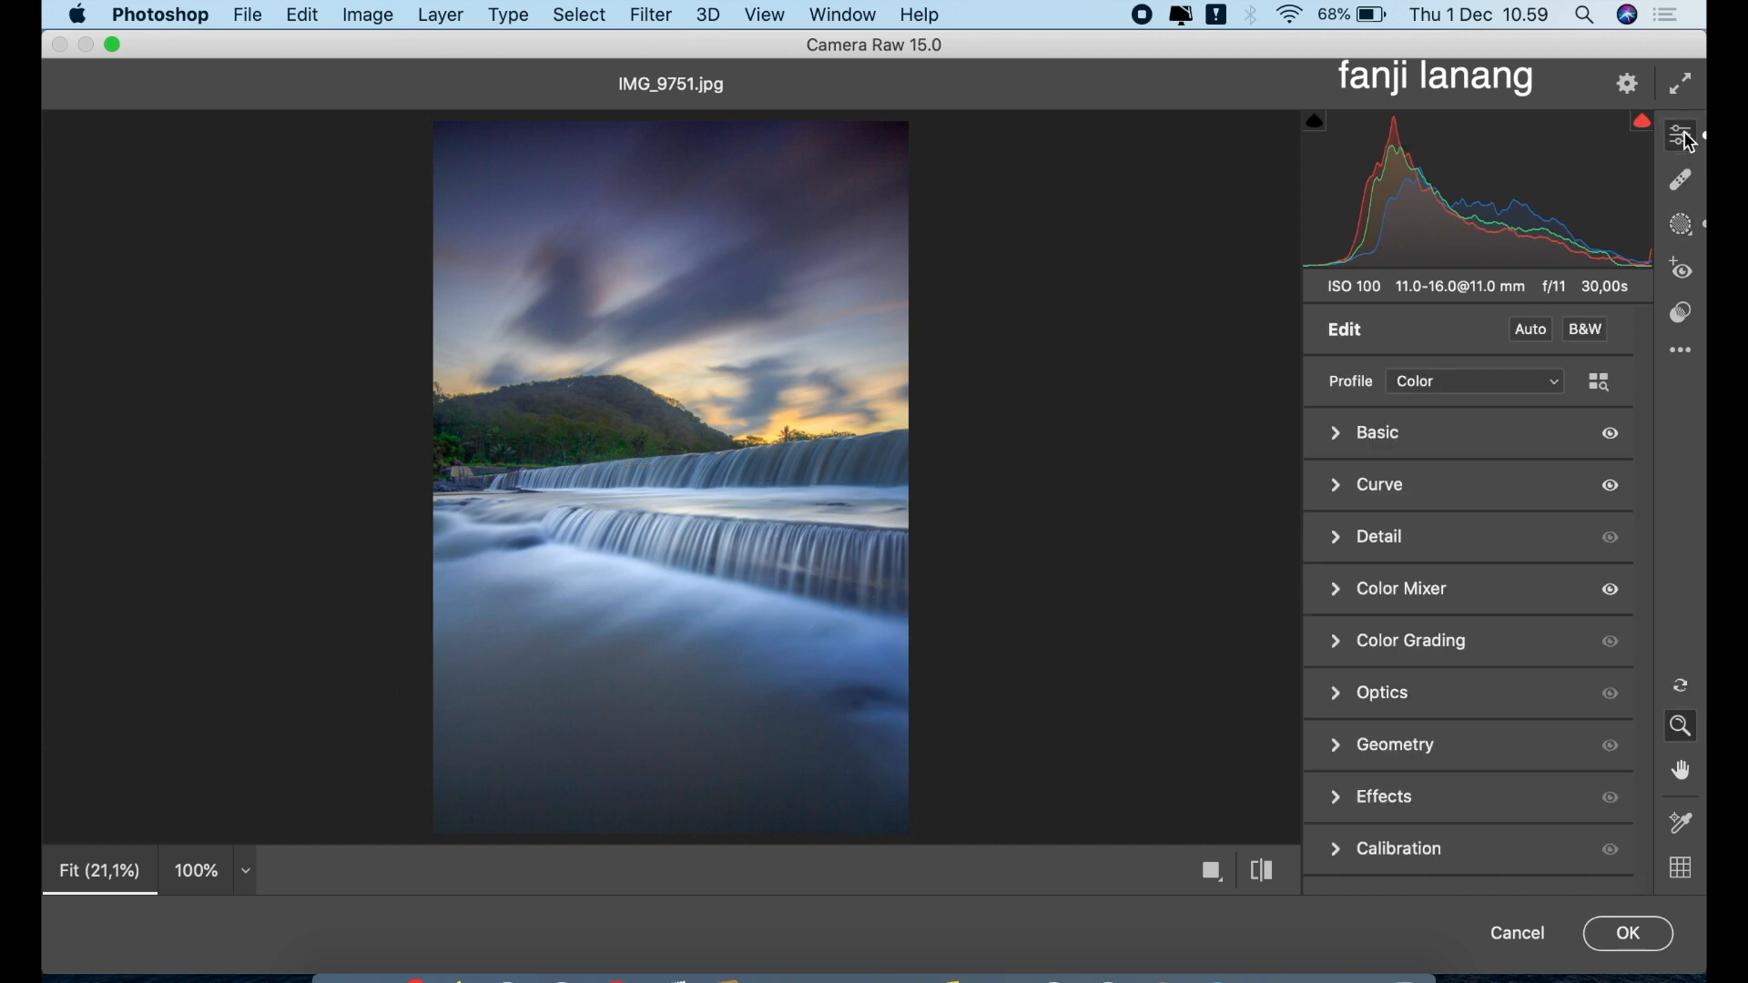
Compare the photo before and after the edits, review the Basic adjustments, and apply the Camera Raw filter to the layer
click(1263, 876)
click(1263, 876)
click(1336, 434)
drag(1493, 539, 1494, 557)
click(1595, 935)
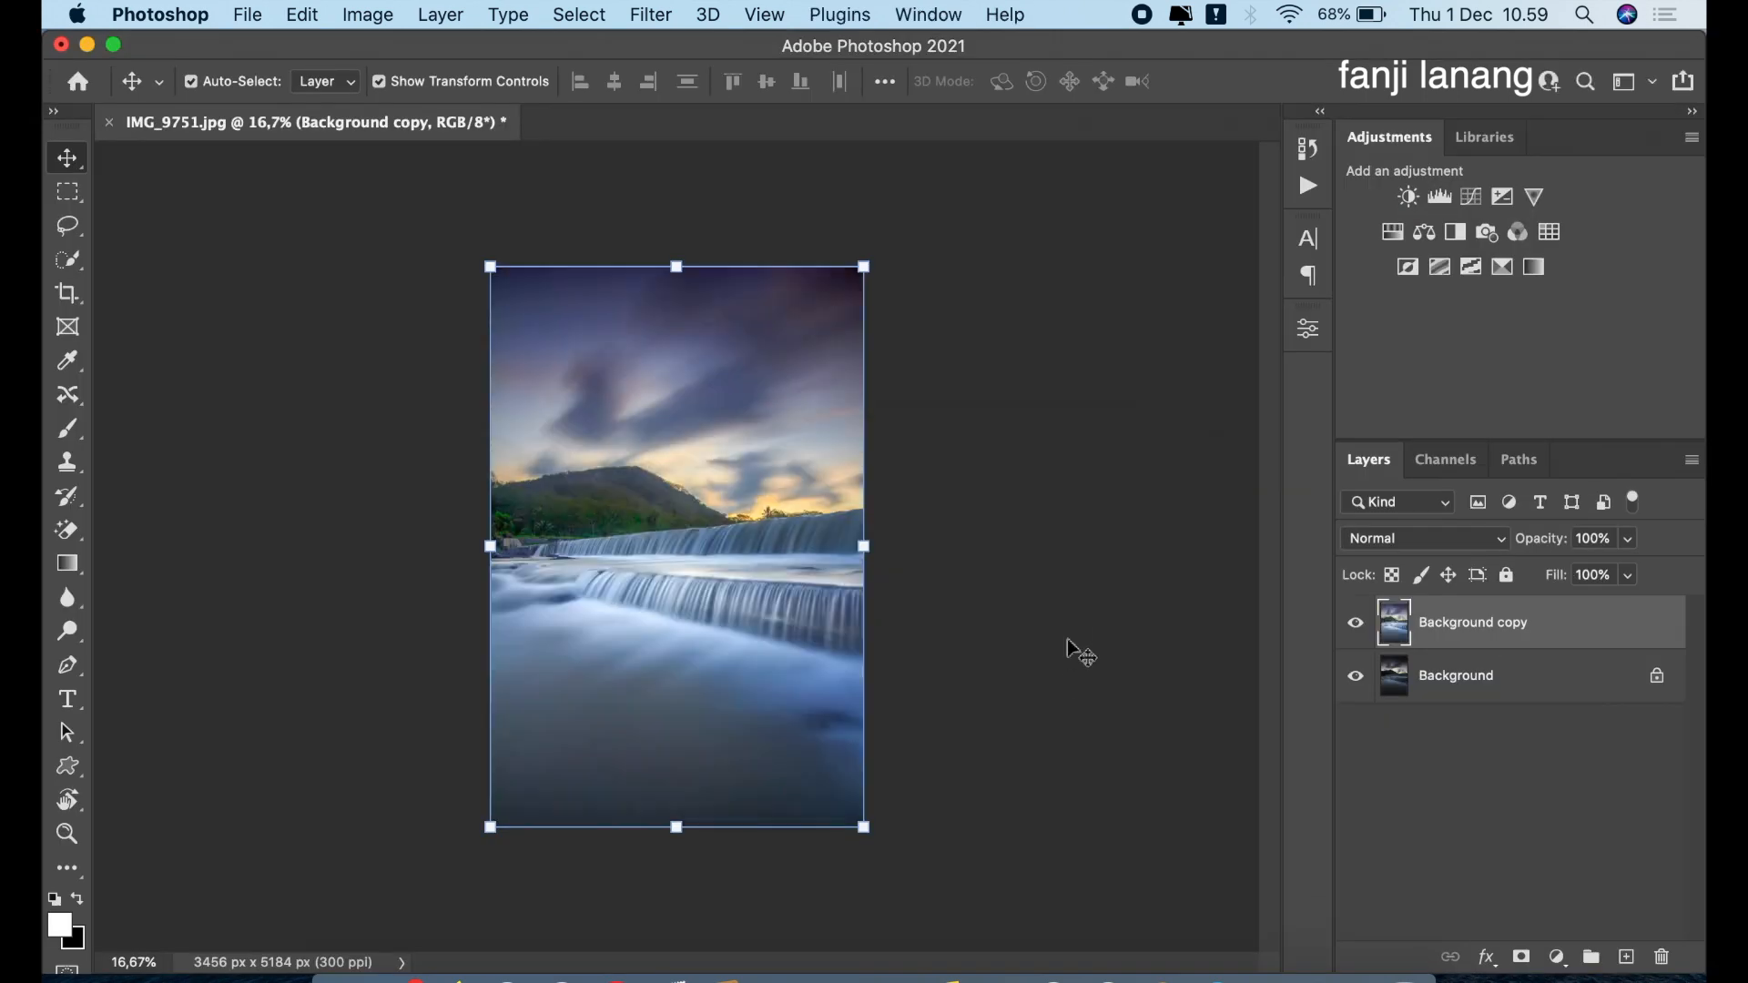
Add a new layer and stamp the white signature near the photo's bottom centre with the signature brush at size 500
click(1627, 957)
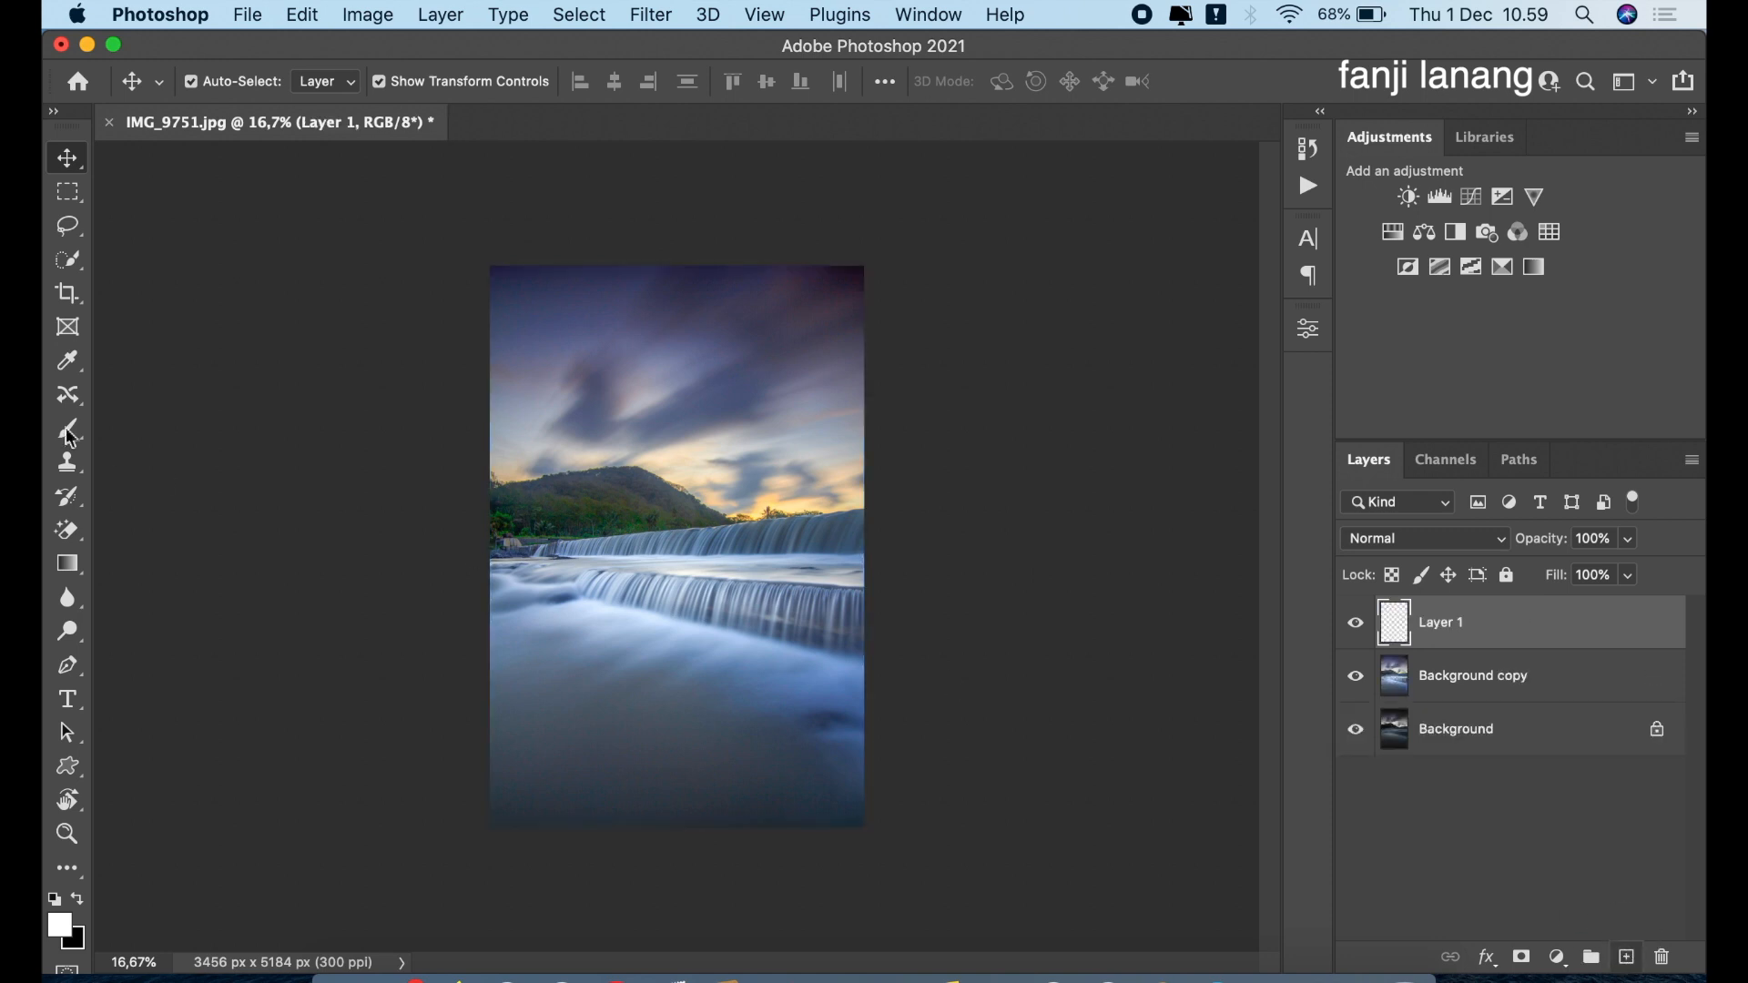
click(77, 428)
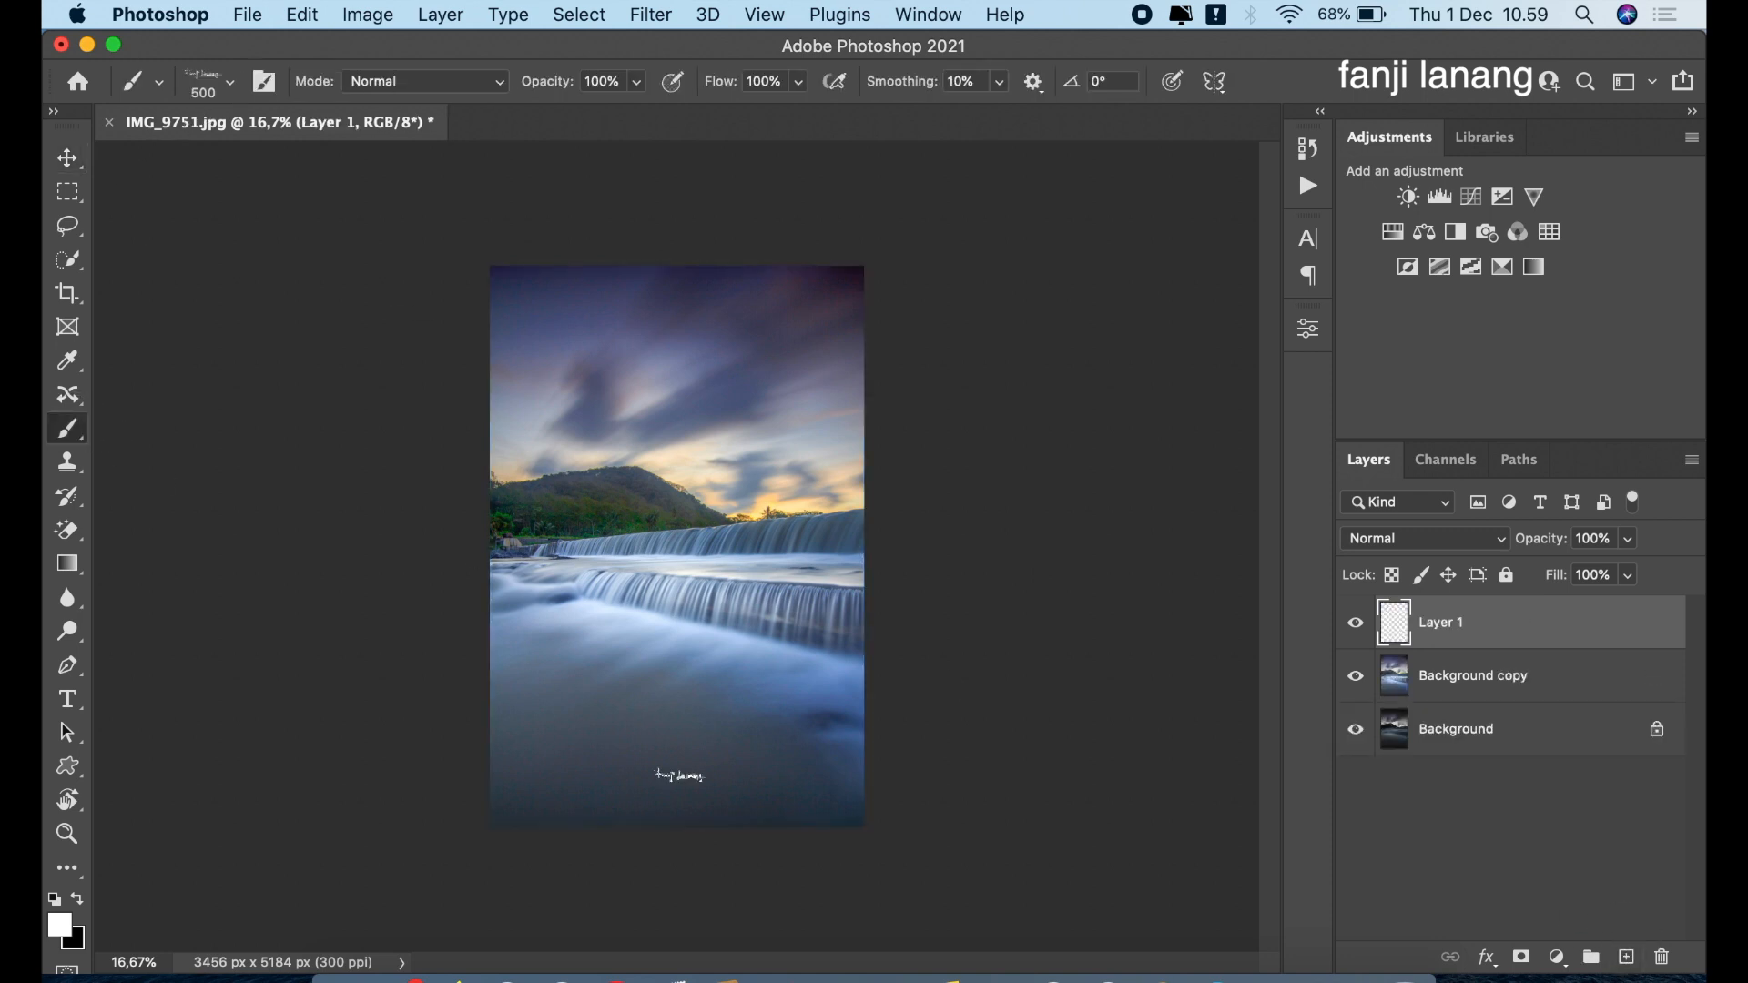
click(682, 805)
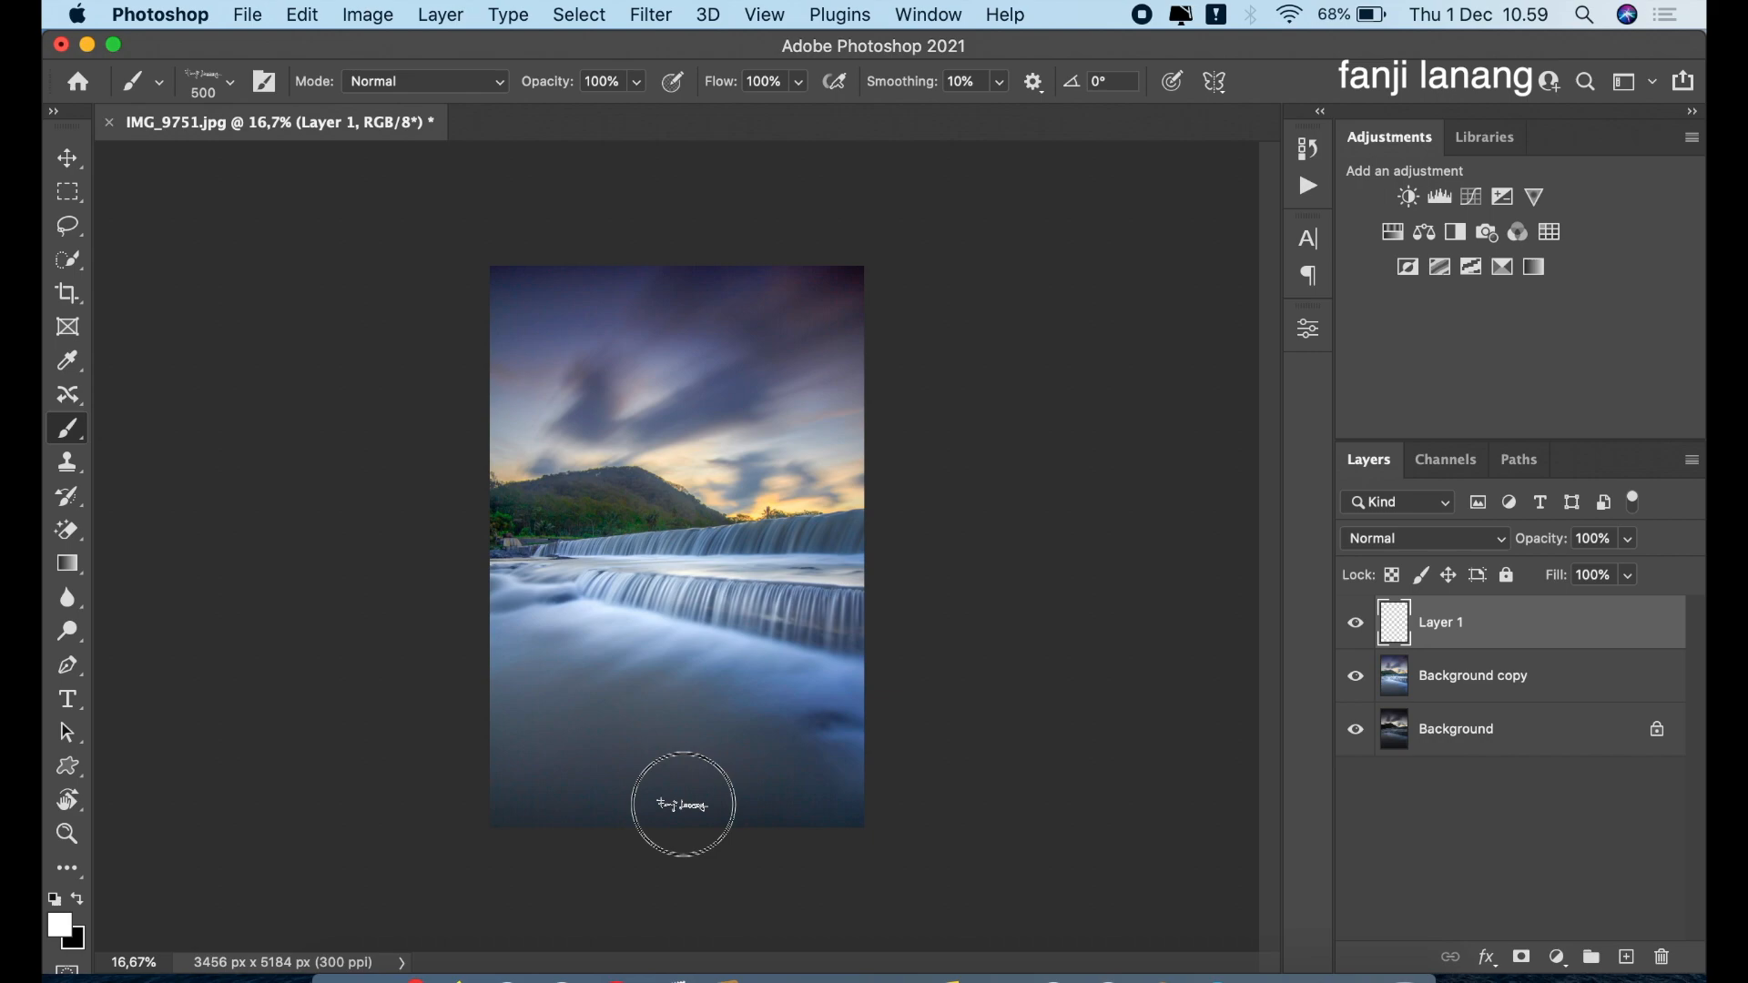